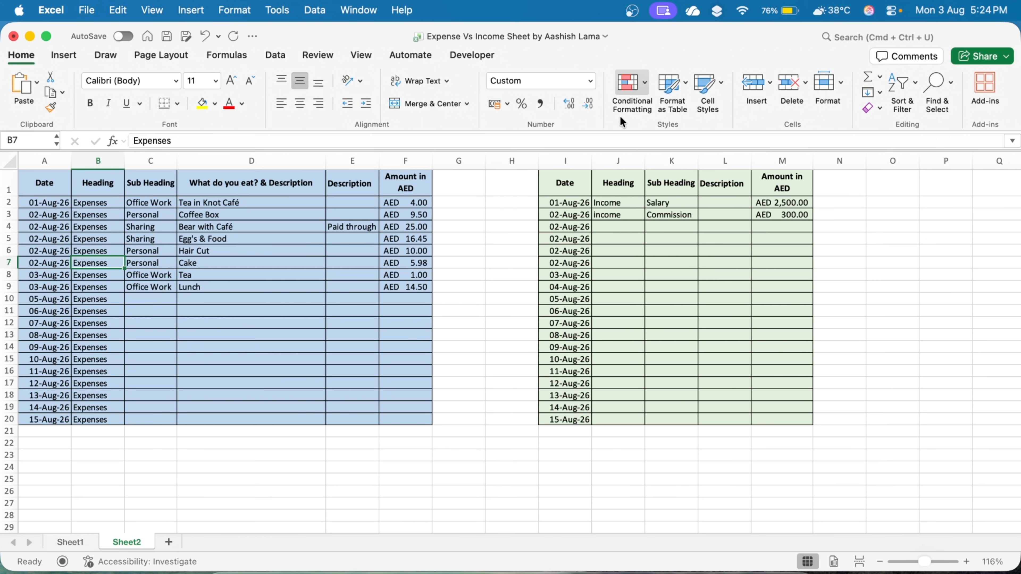
- Copy the two filled income rows, Salary and Commission, from I2:M3 and paste them below the expense table at A21
left_click(607, 199)
mouse_move(565, 202)
left_mouse_down()
mouse_move(782, 202)
mouse_move(781, 395)
left_mouse_up()
key("shift+Up")
key("shift+Up")
key("shift+Up")
key("shift+Up")
key("shift+Up")
key("shift+Up")
key("shift+Up")
key("shift+Up")
key("shift+Up")
key("shift+Up")
key("shift+Up")
key("shift+Up")
key("shift+Up")
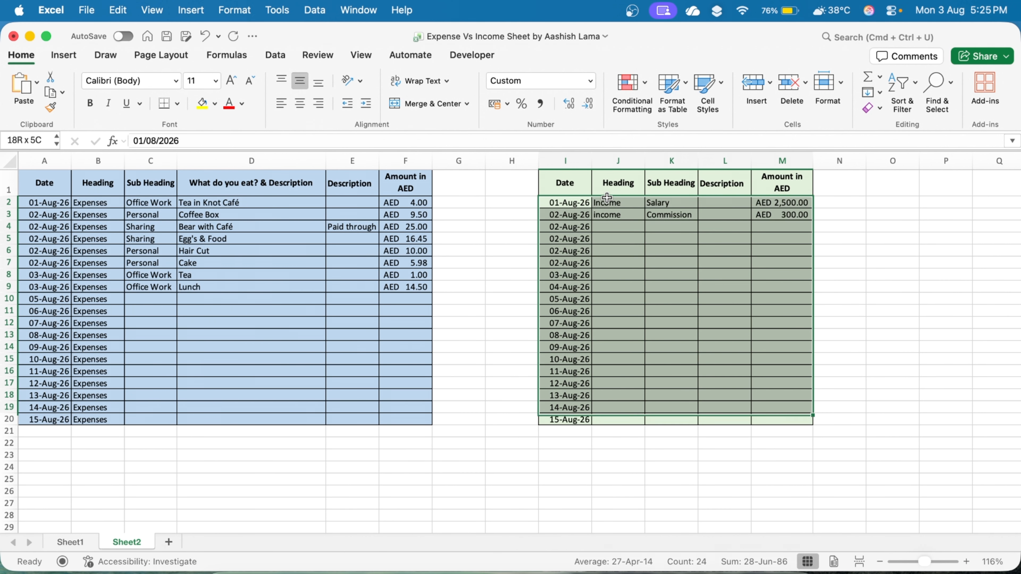
key("shift+Up")
key("shift+Up")
key("shift+Up")
key("shift+Up")
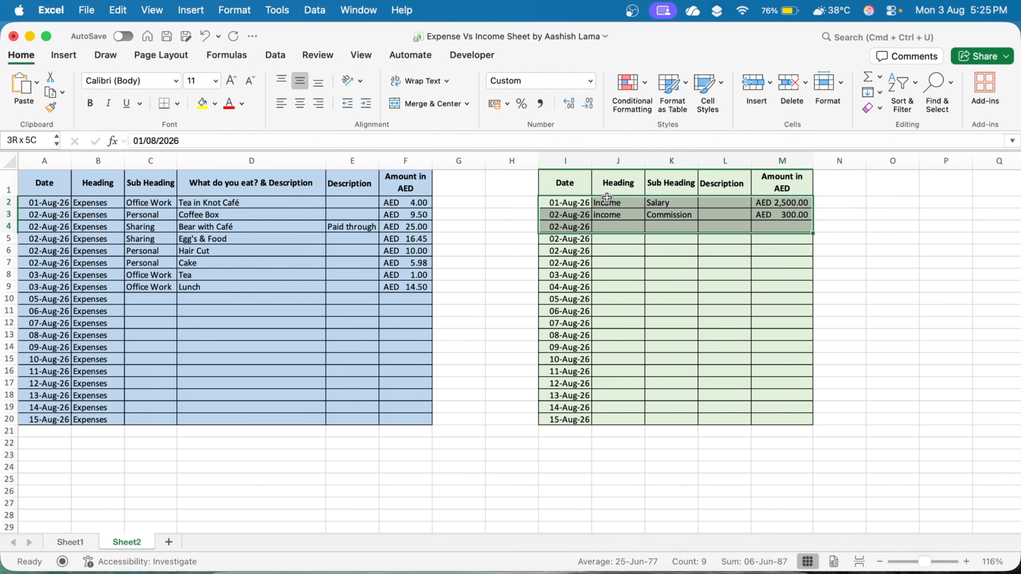
key("super+c")
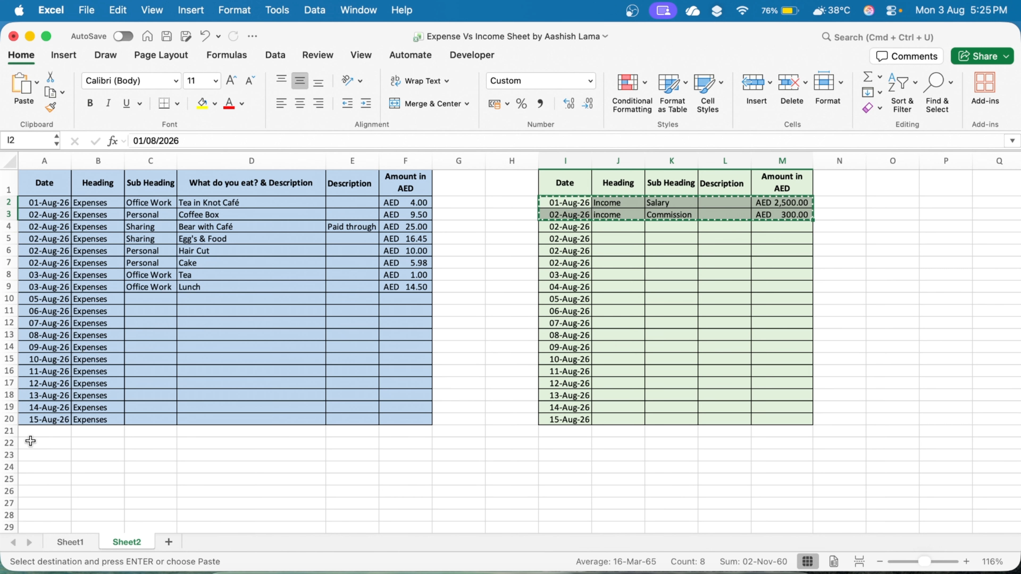
left_click(30, 435)
key("super+v")
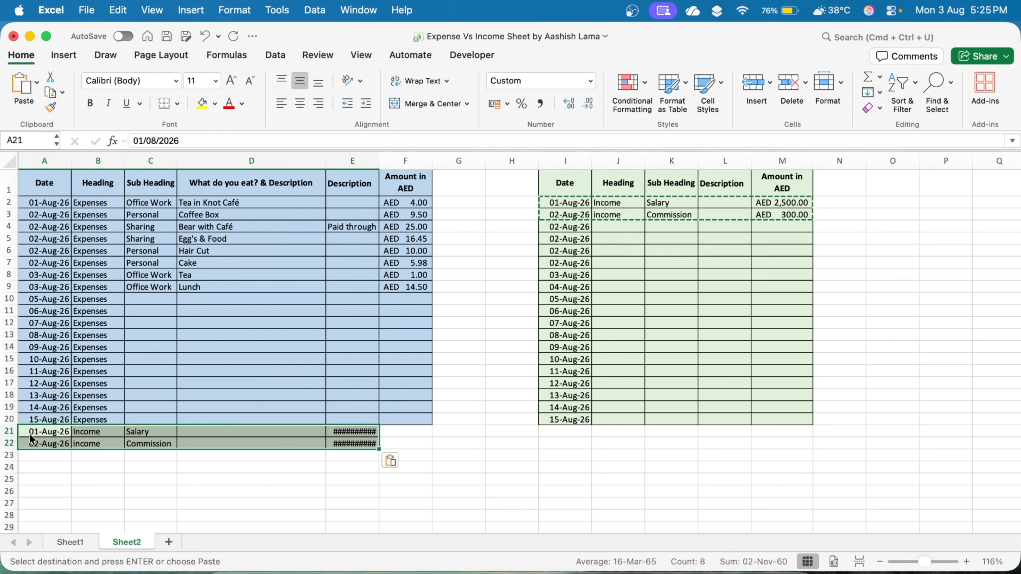
- Move the two pasted income amounts from E21:E22 into F21:F22 and widen column F to fit them
left_click(364, 434)
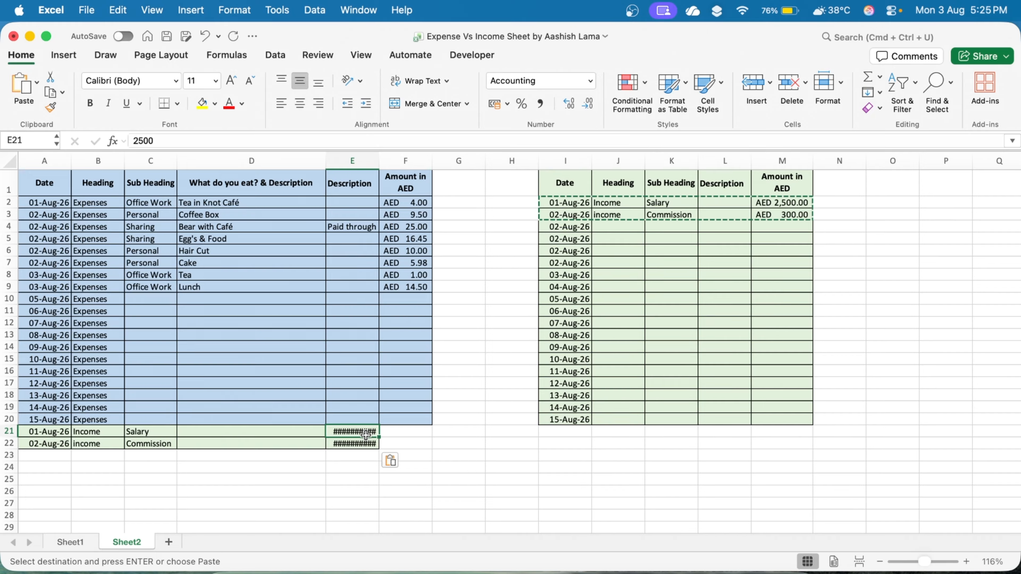
key("shift+Down")
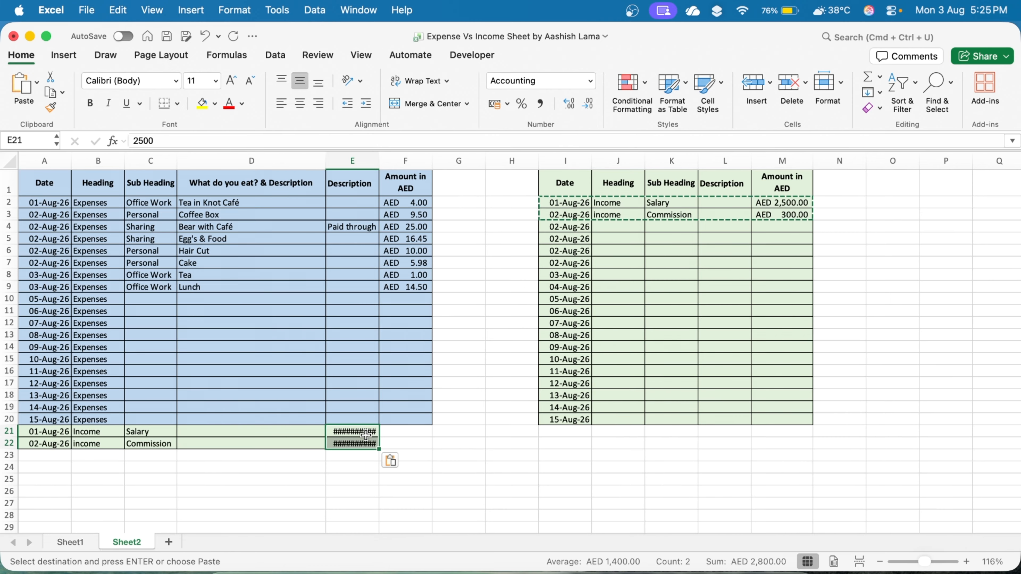
key("super+x")
key("Right")
key("super+v")
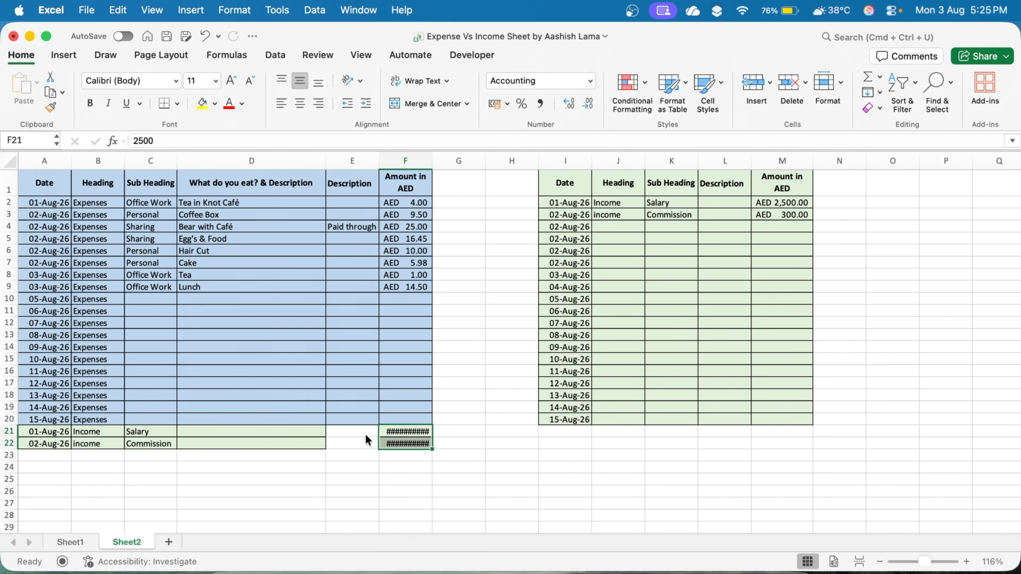
key("Left")
key("Left")
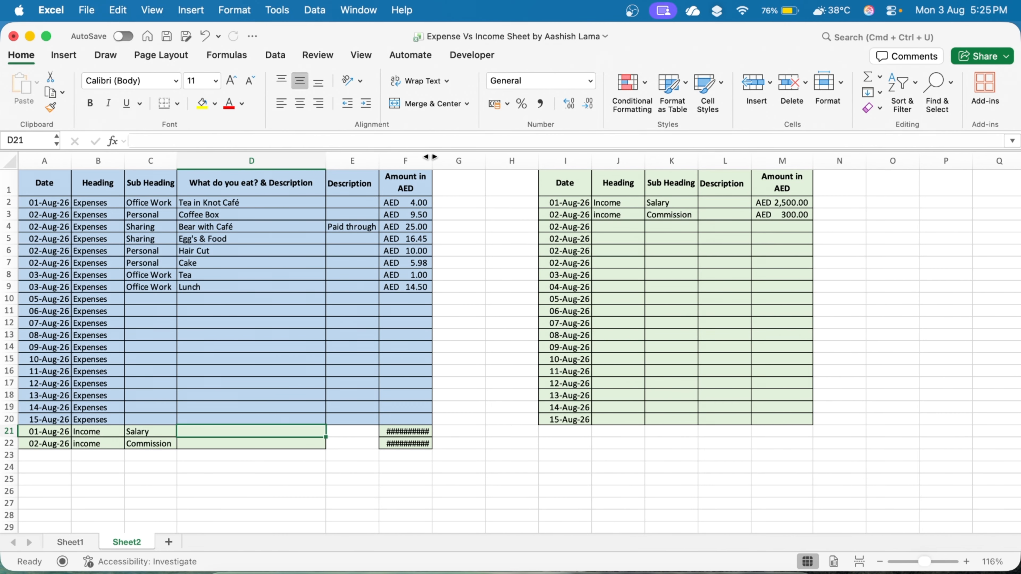
left_click_drag(432, 161, 441, 160)
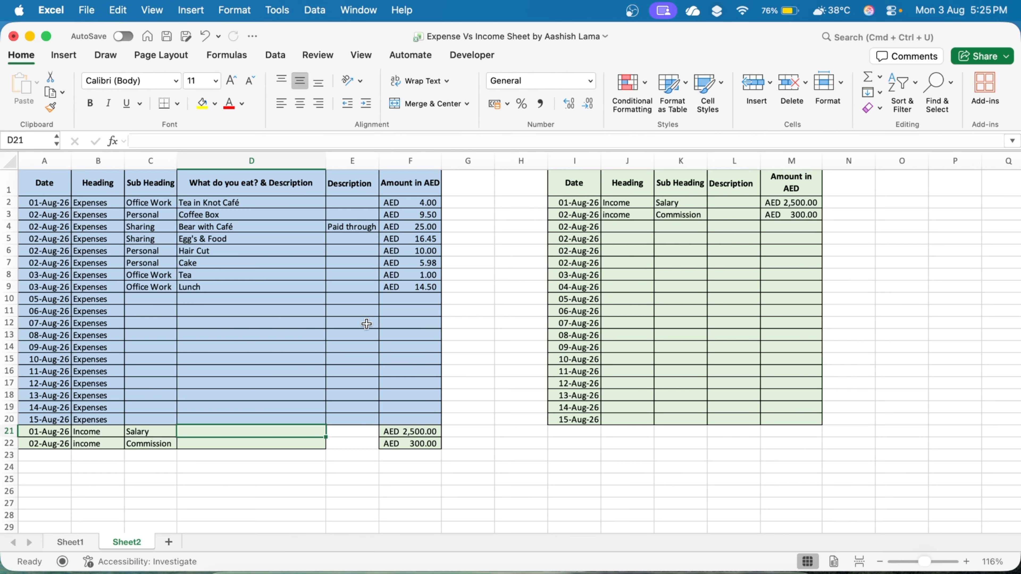
- Create a PivotTable from the combined range A1:F22 of Sheet2 on a new worksheet
left_click(164, 271)
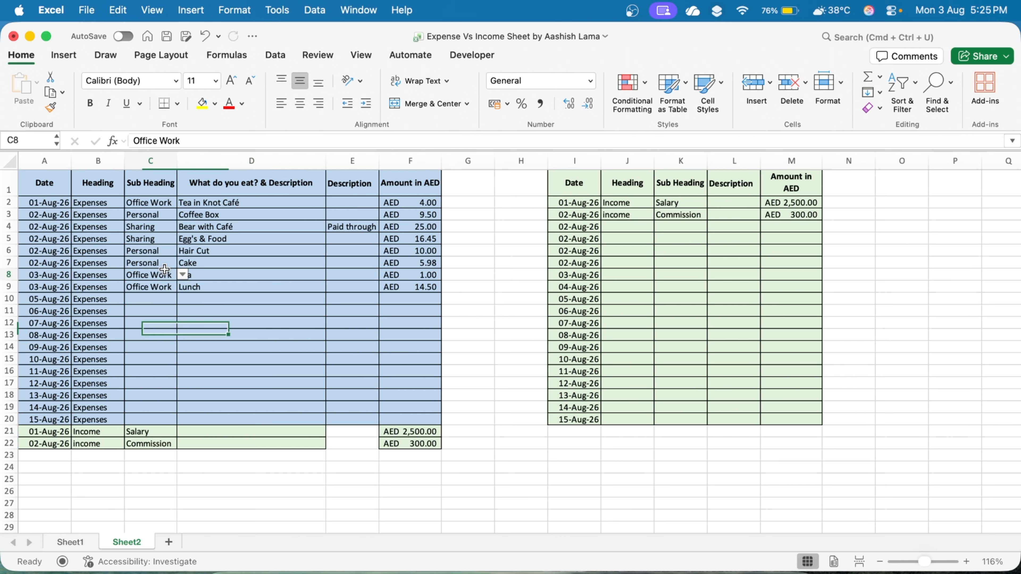
left_click(27, 183)
left_click_drag(26, 183, 402, 442)
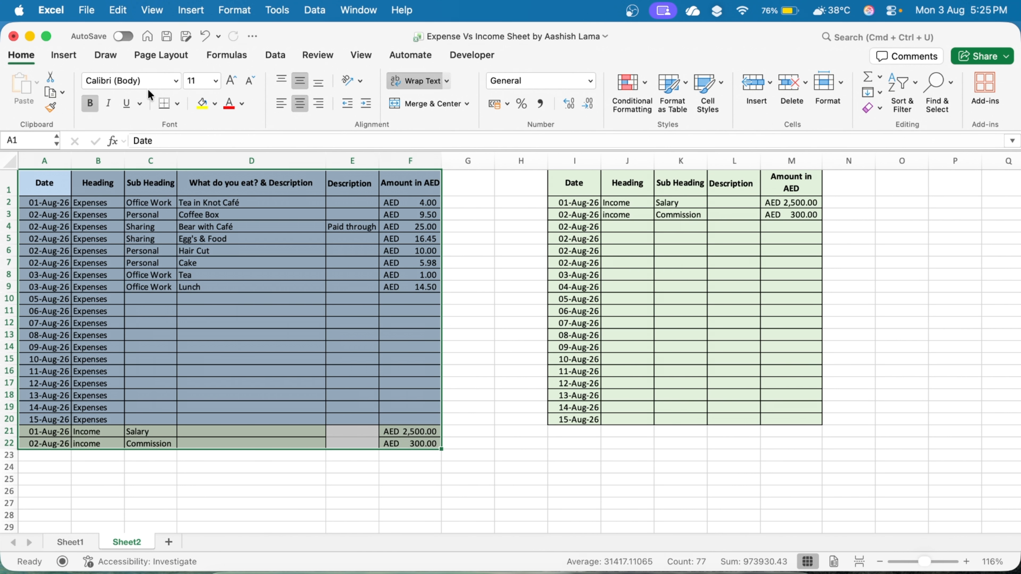
left_click(62, 57)
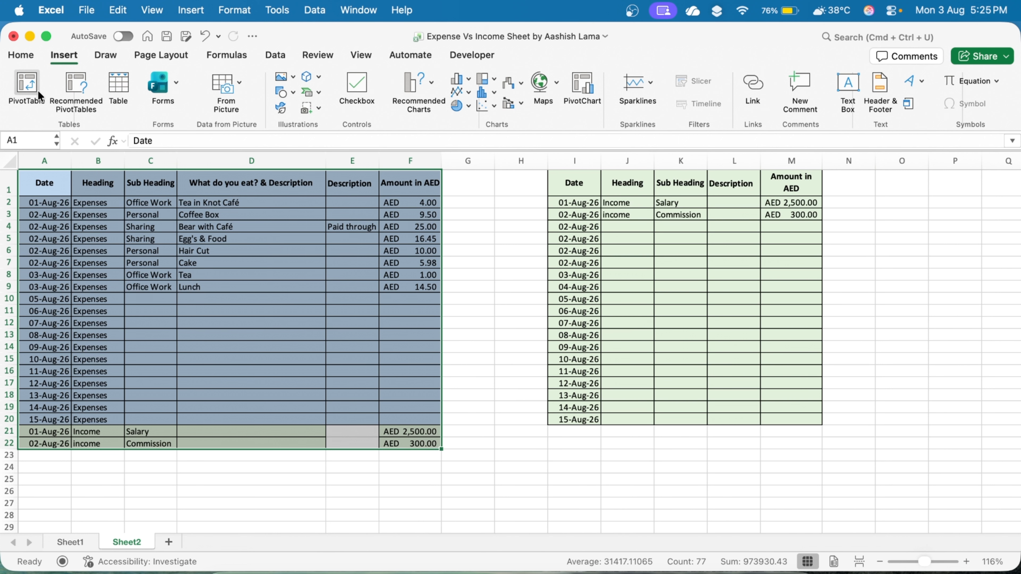
left_click(30, 89)
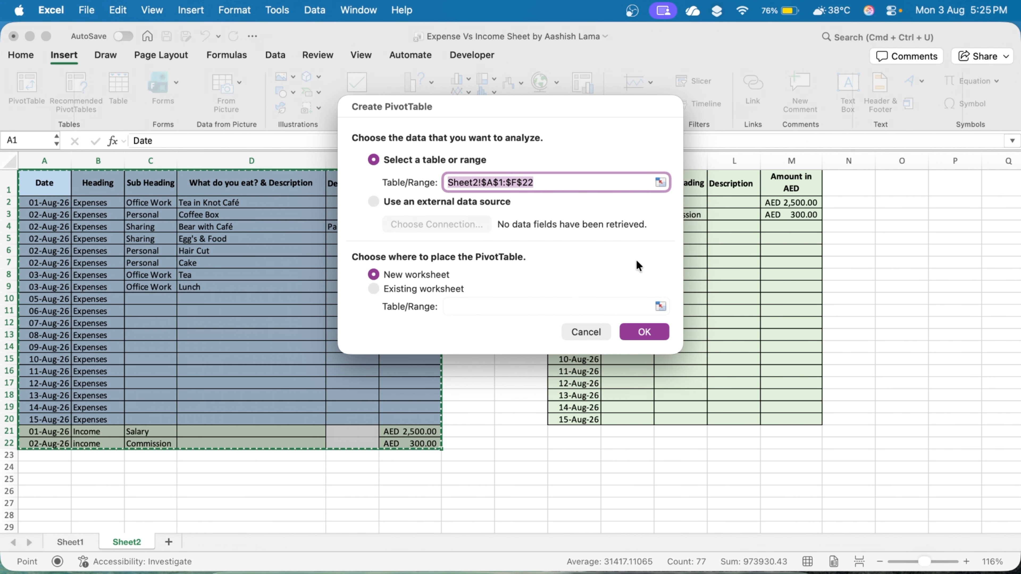
left_click(640, 335)
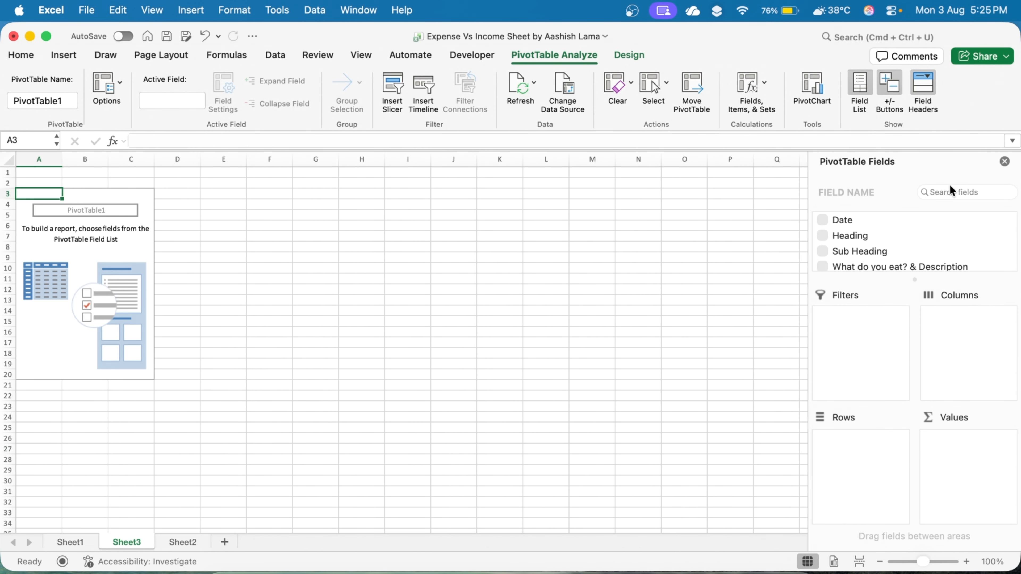
- Build the PivotTable with Heading and Sub Heading as rows and Amount in AED summed as values
left_click(857, 235)
left_click_drag(857, 235, 868, 439)
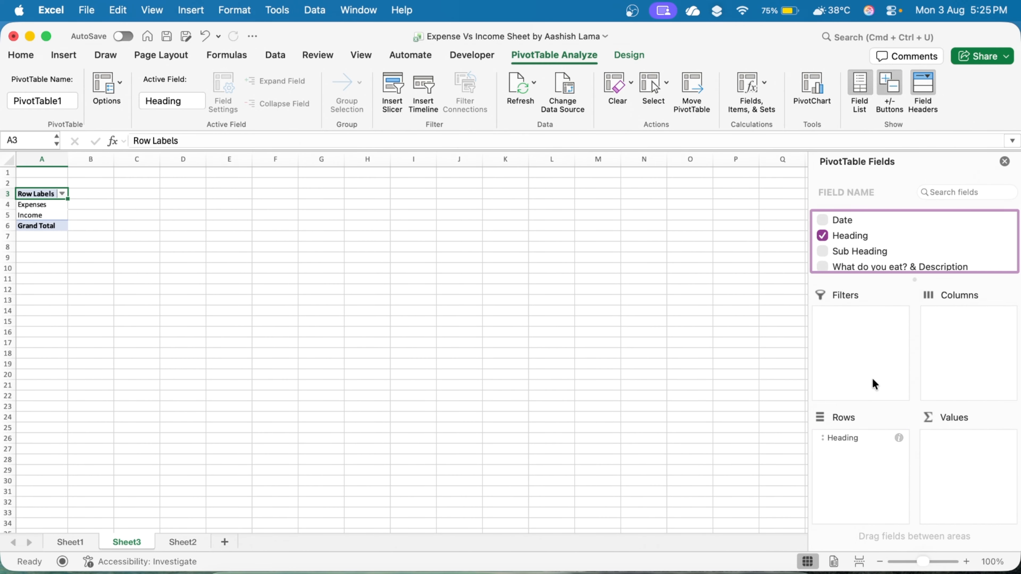
scroll(886, 244, "down", 1)
scroll(877, 237, "down", 1)
left_click_drag(869, 233, 872, 474)
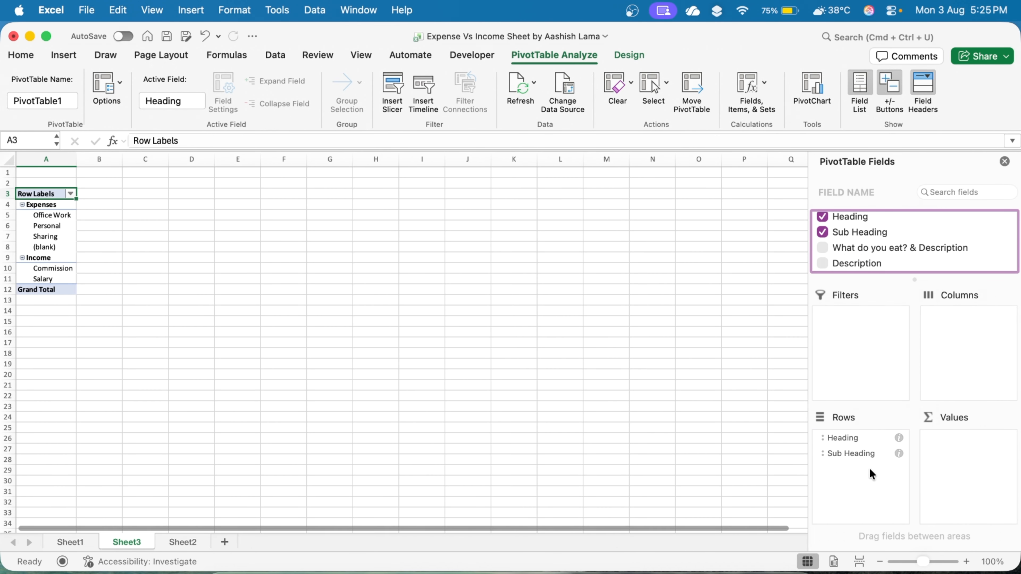
scroll(894, 248, "down", 1)
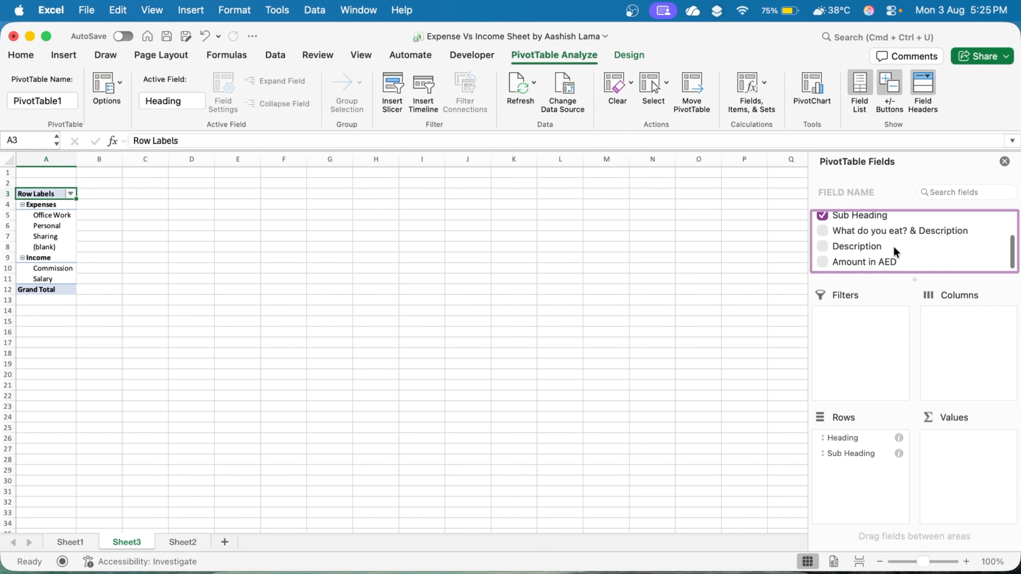
left_click_drag(863, 260, 972, 435)
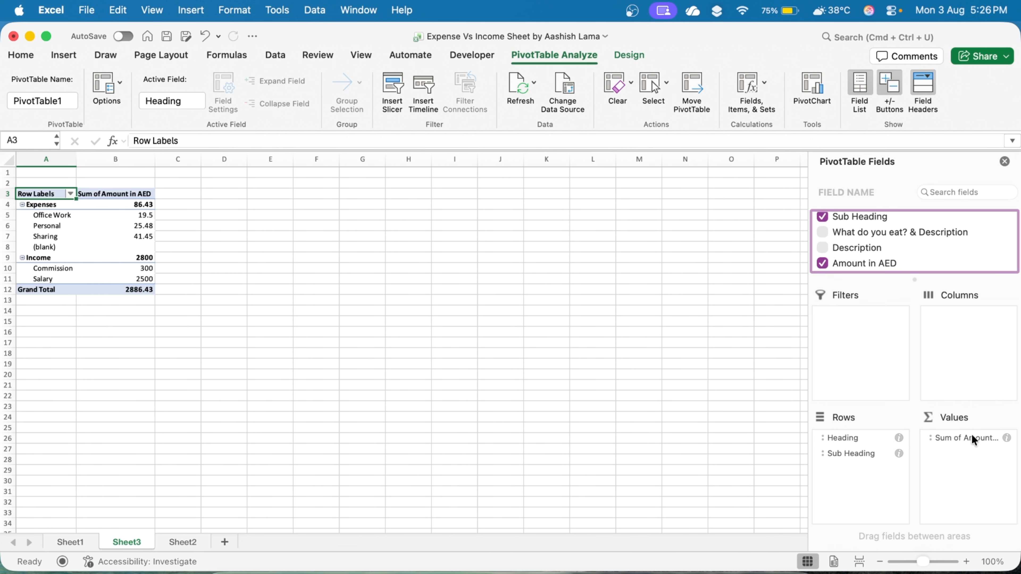
- Rename the PivotTable's Row Labels header in A3 to Headings
left_click(462, 214)
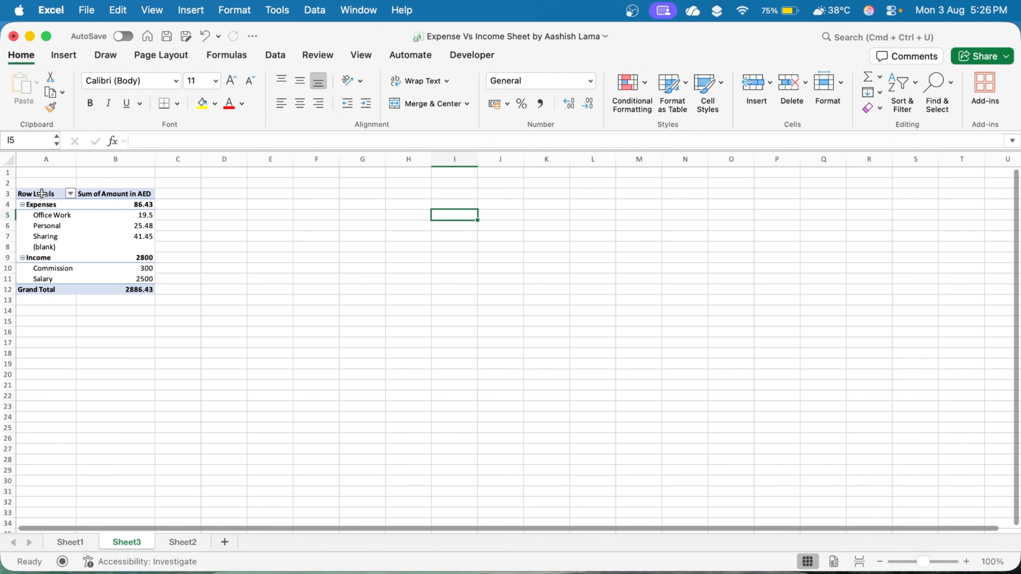
left_click(42, 194)
triple_click(201, 141)
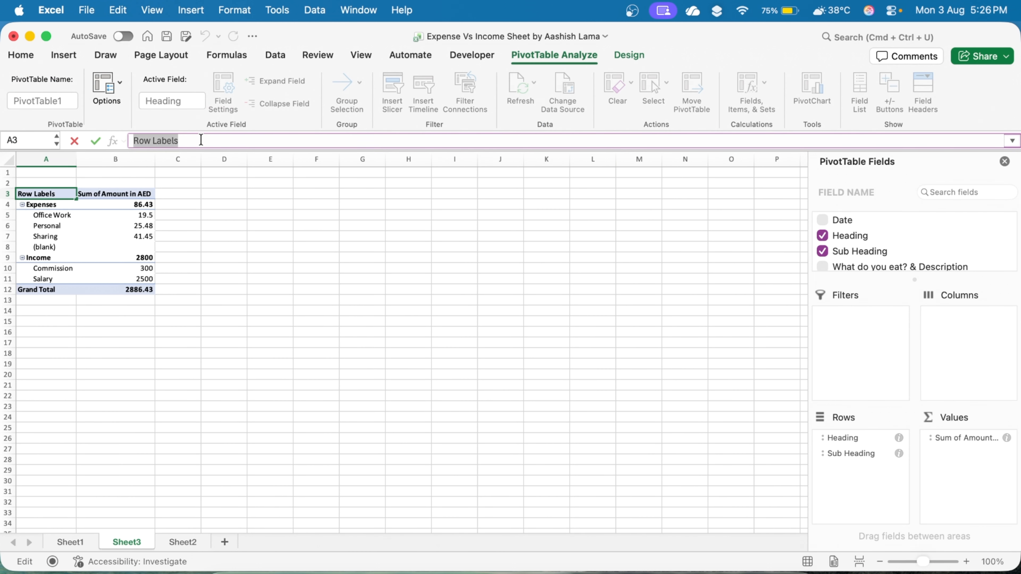
type("E")
key("BackSpace")
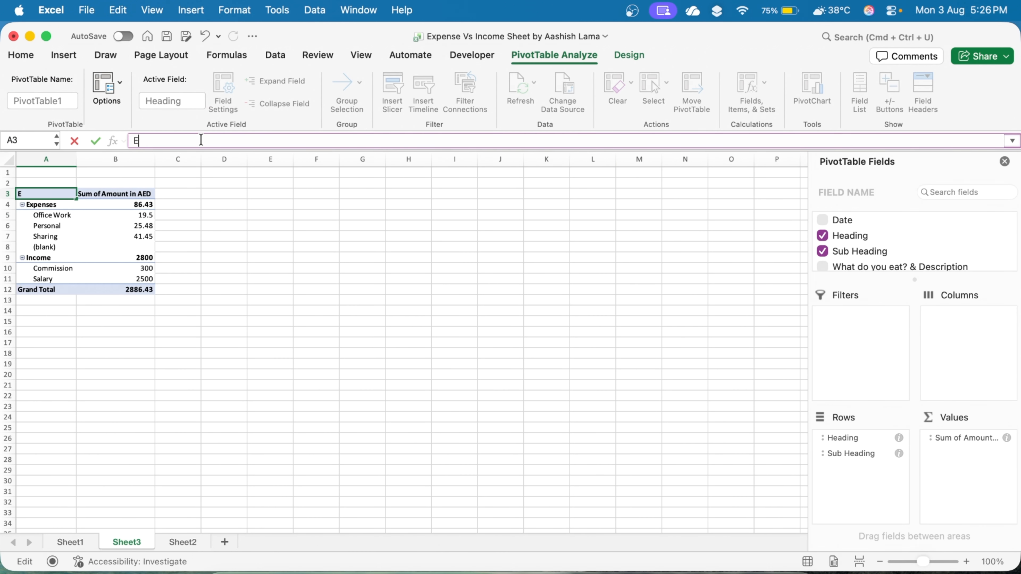
key("BackSpace")
type("R")
key("BackSpace")
type("Headings")
key("Tab")
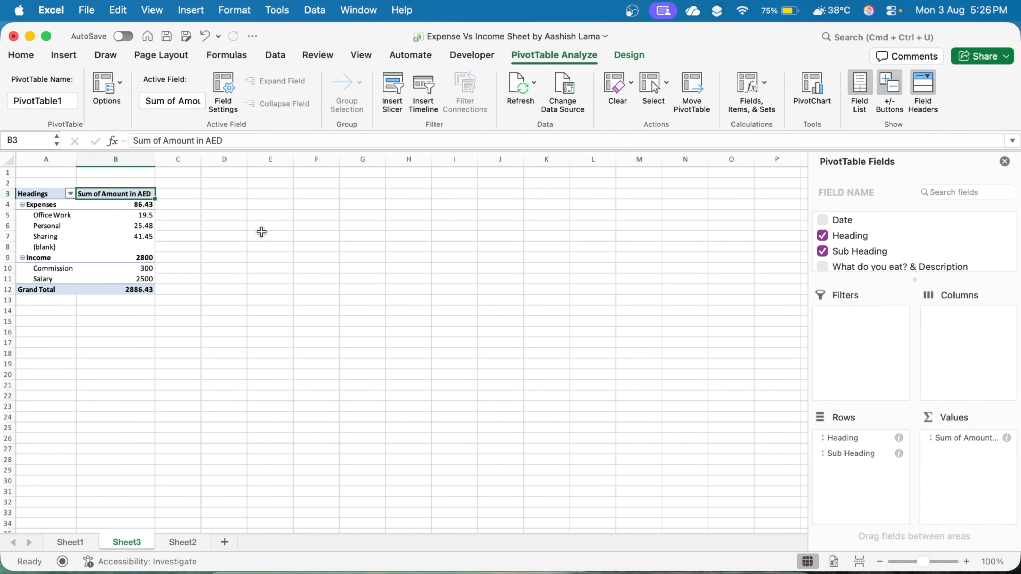
- Copy the whole PivotTable A3:B12 and paste the duplicate at D3
left_click(259, 235)
left_click_drag(44, 195, 144, 292)
key("super+c")
left_click(230, 195)
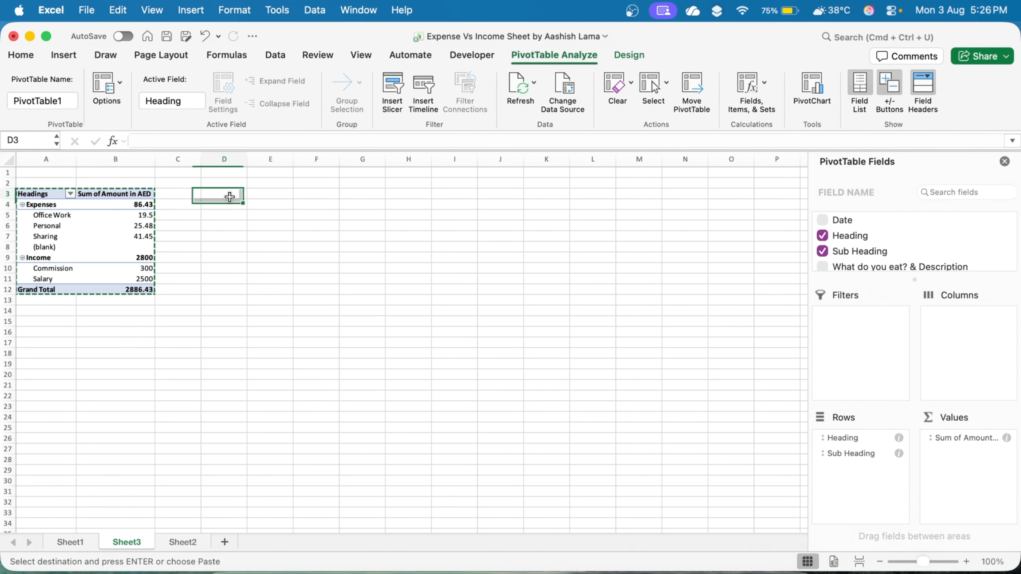
key("super+v")
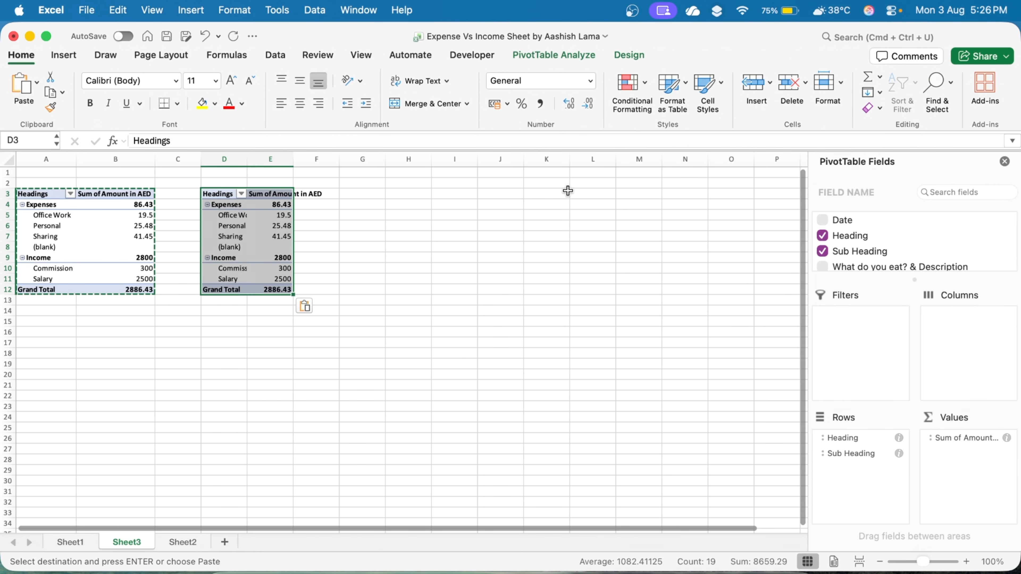
- Add the Date field to the duplicate PivotTable's rows and order them Date, Heading, Sub Heading
left_click_drag(846, 218, 854, 433)
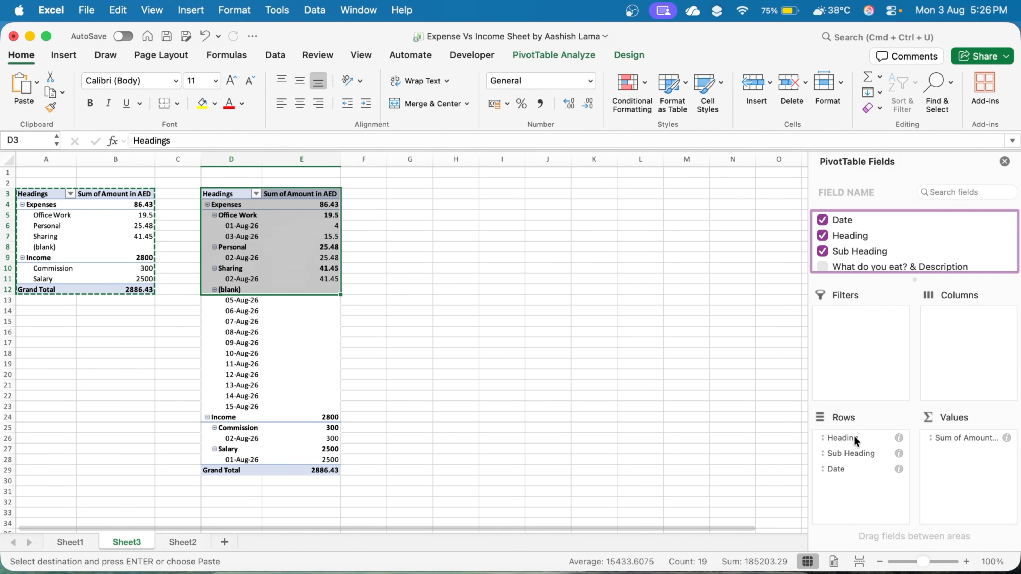
mouse_move(852, 472)
left_mouse_down()
mouse_move(850, 439)
mouse_move(859, 489)
left_mouse_up()
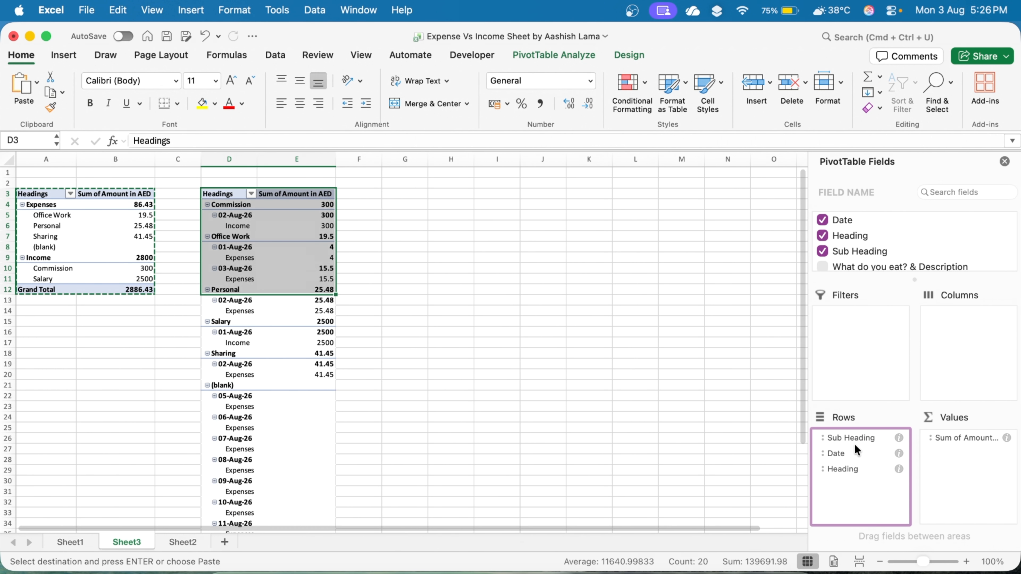
left_click_drag(852, 438, 860, 488)
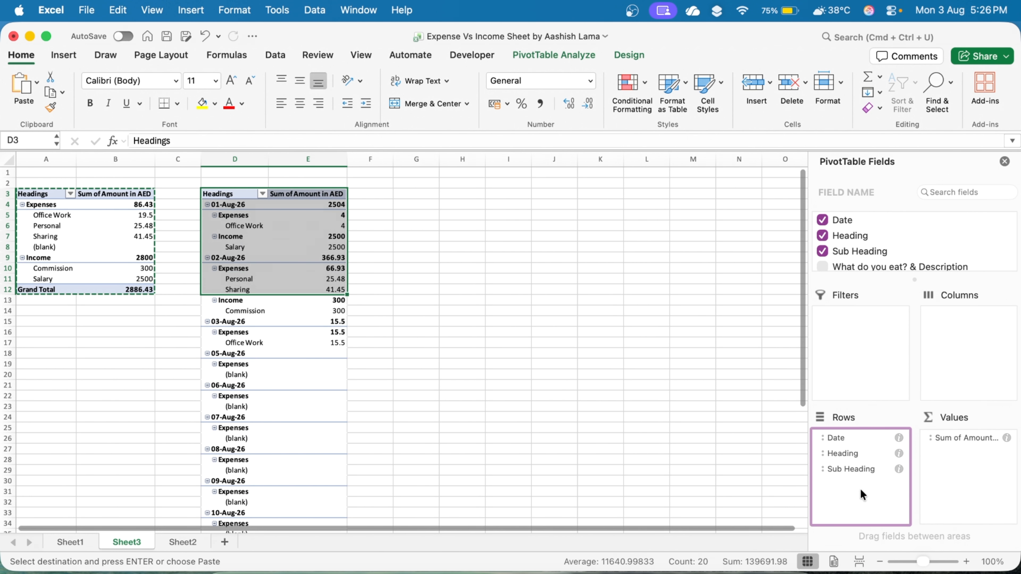
- Collapse the 01-Aug-26, 02-Aug-26, 03-Aug-26 and 05-Aug-26 groups in the duplicate PivotTable
left_click(486, 279)
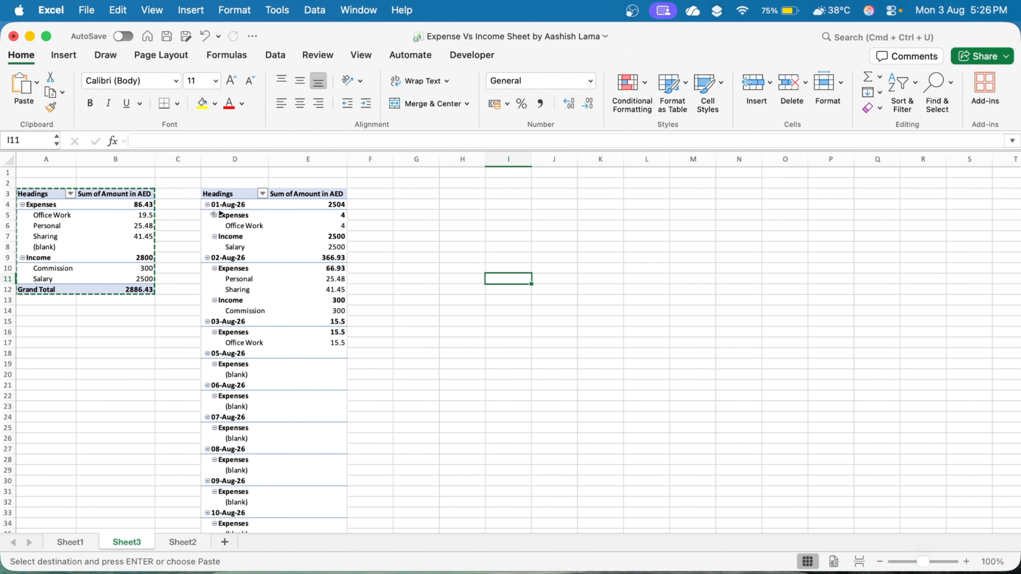
left_click(208, 204)
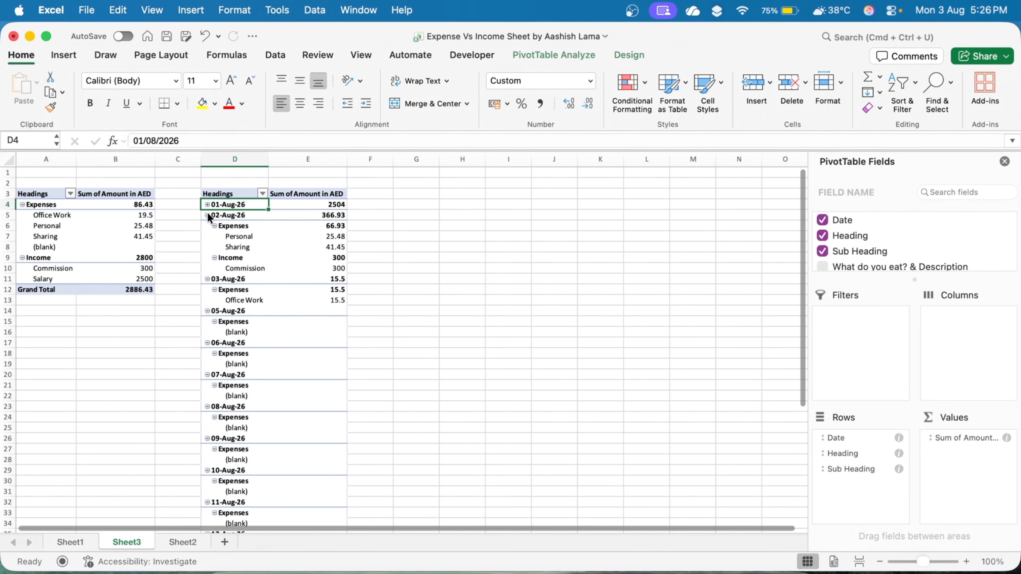
left_click(208, 215)
left_click(207, 226)
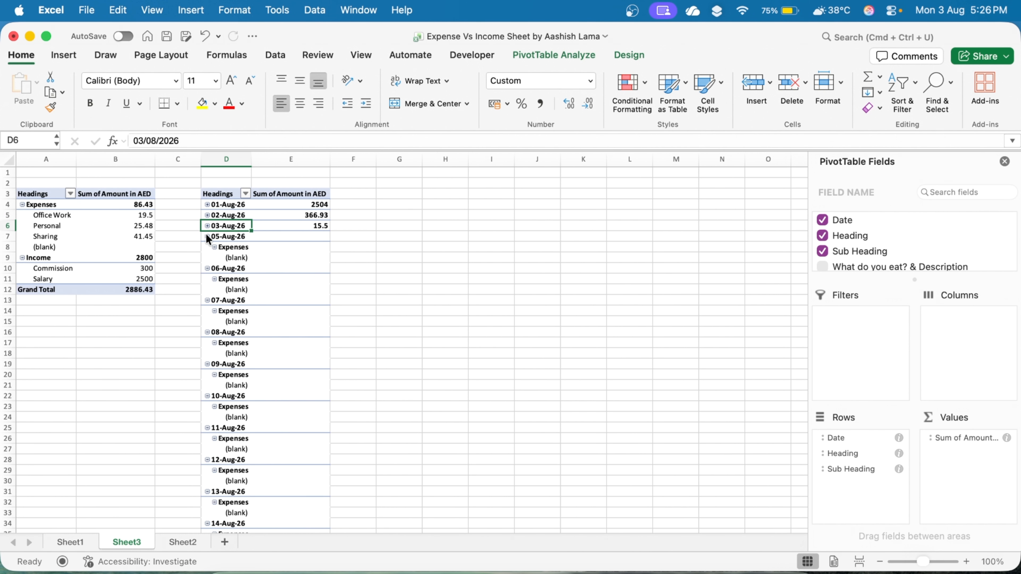
left_click(207, 236)
left_click(208, 236)
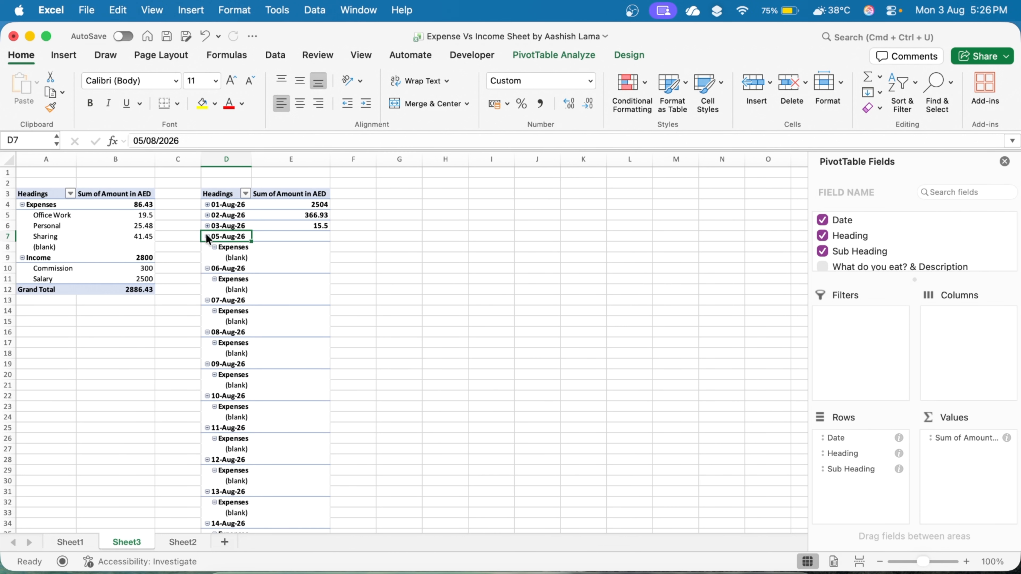
left_click(207, 237)
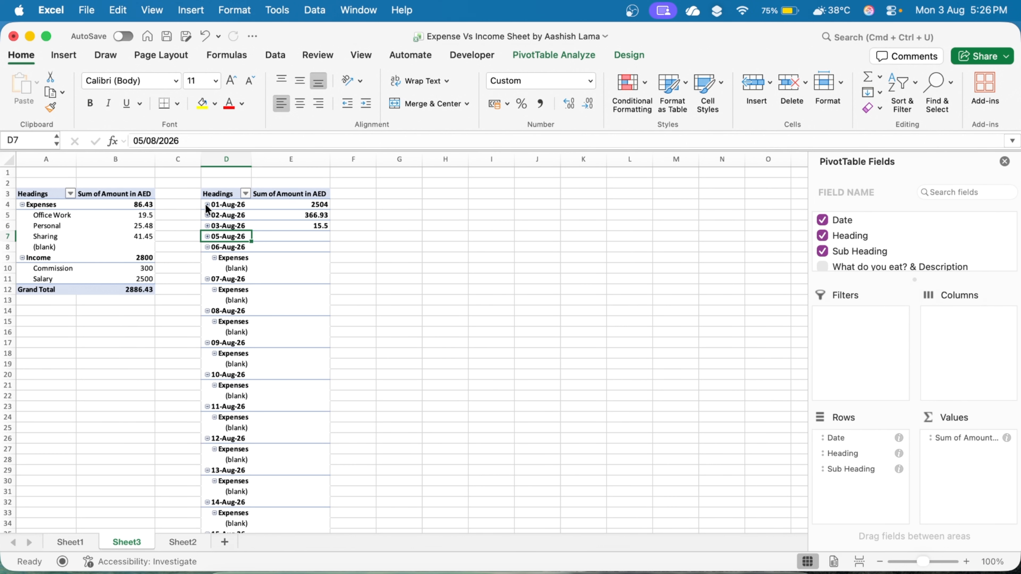
- Expand the 01-Aug-26, 02-Aug-26 and 03-Aug-26 groups in the duplicate PivotTable, then select the first PivotTable's header
left_click(207, 204)
left_click(207, 258)
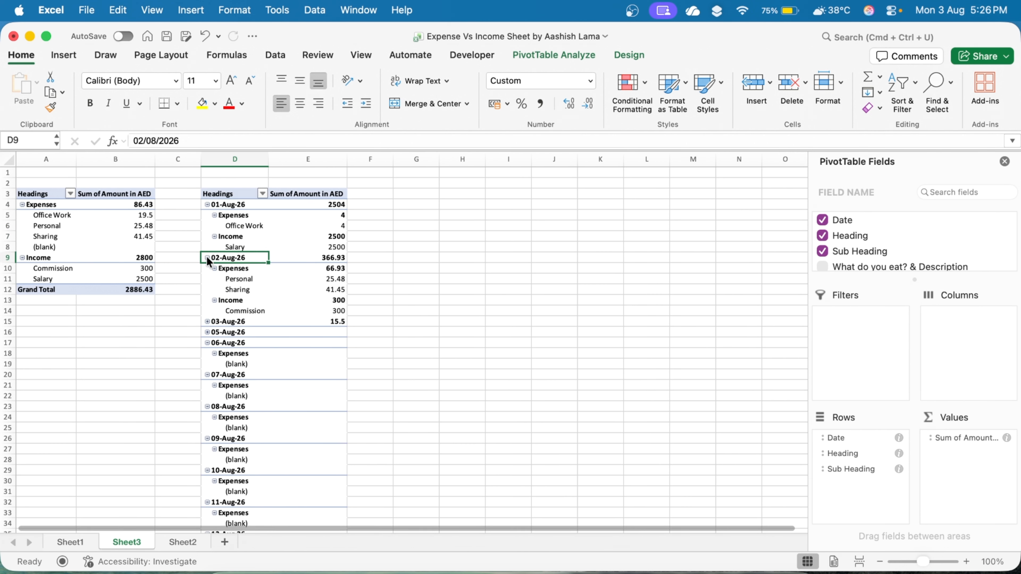
left_click(208, 322)
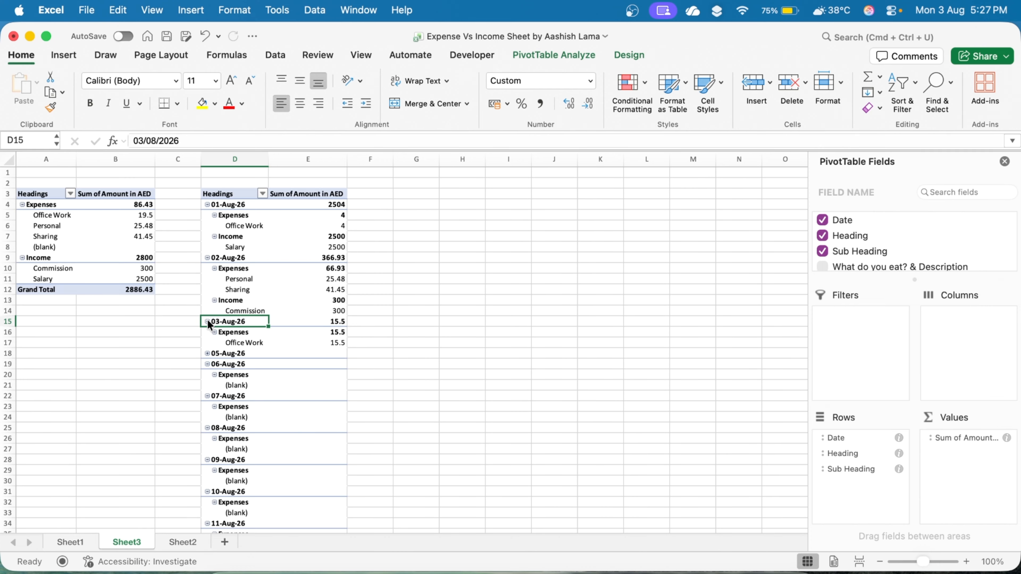
left_click(384, 290)
left_click(34, 196)
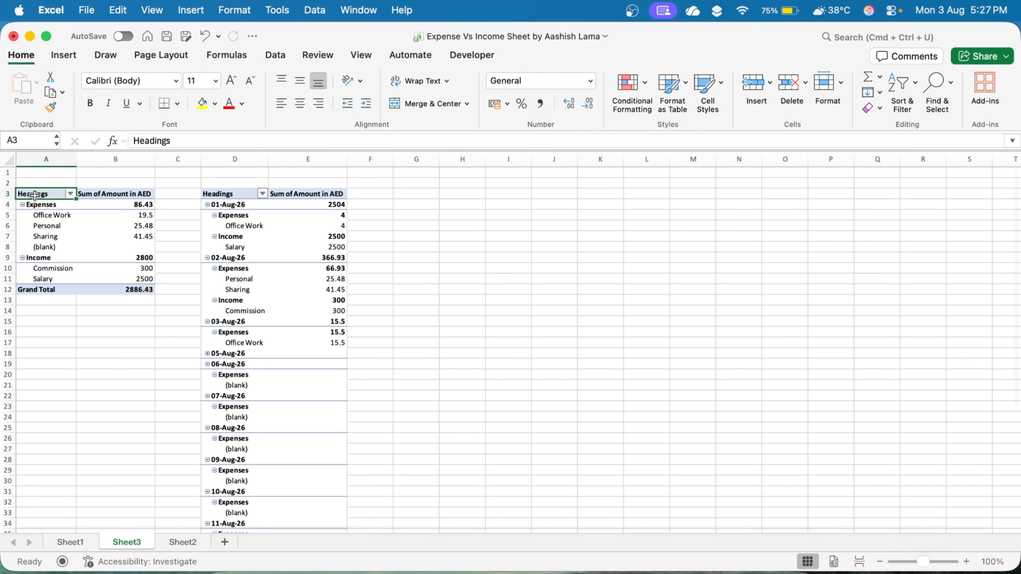
left_click(238, 192)
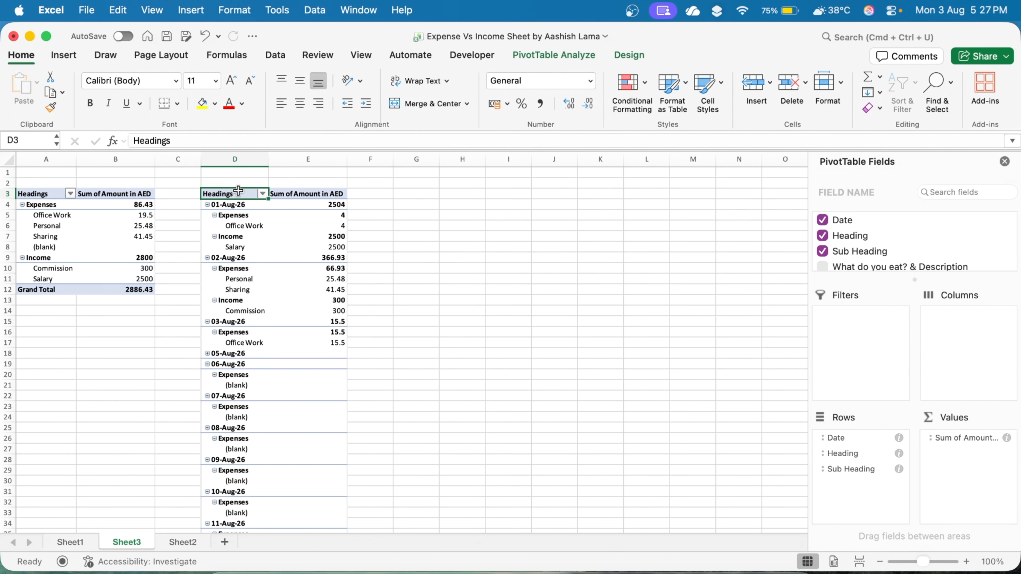
left_click(47, 193)
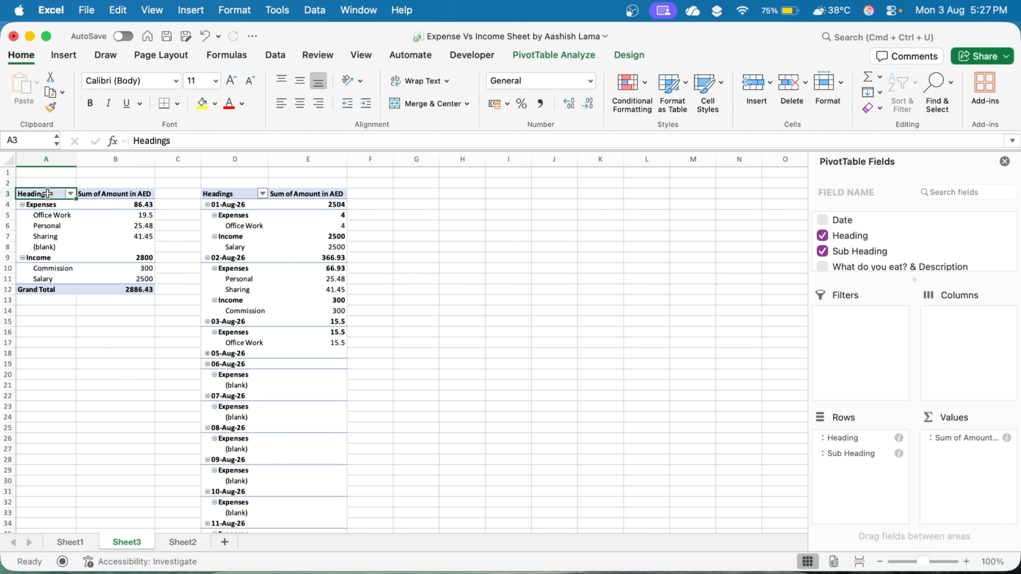
left_click(283, 236)
- Hide the gridlines on Sheet3
left_click(82, 182)
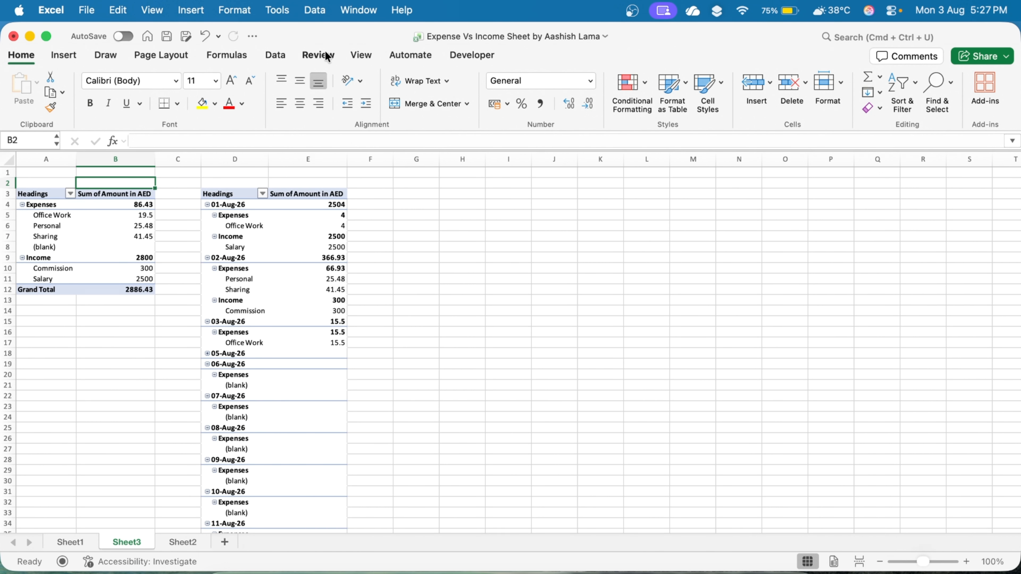
left_click(360, 57)
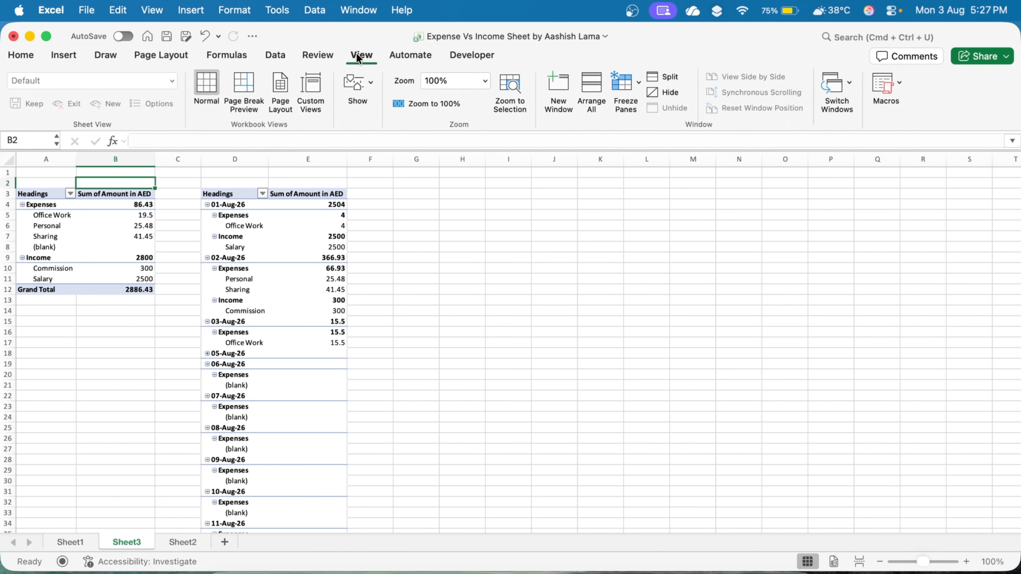
left_click(325, 57)
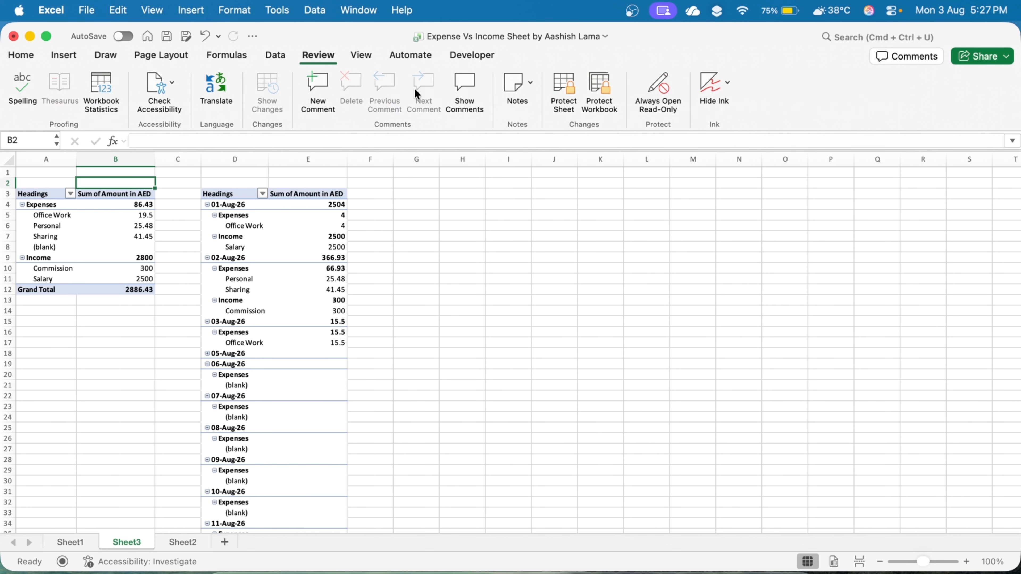
left_click(284, 59)
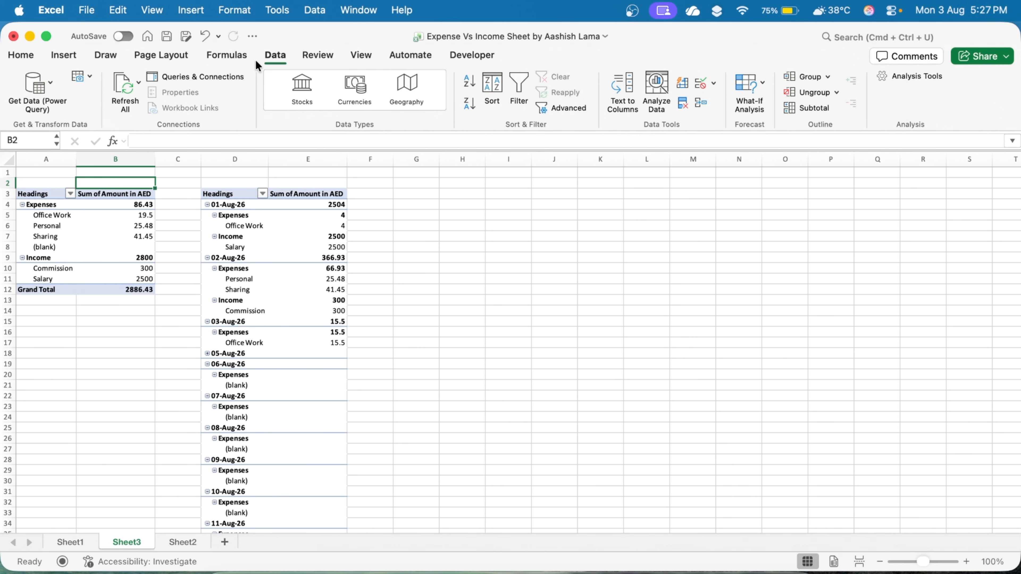
left_click(227, 56)
left_click(167, 57)
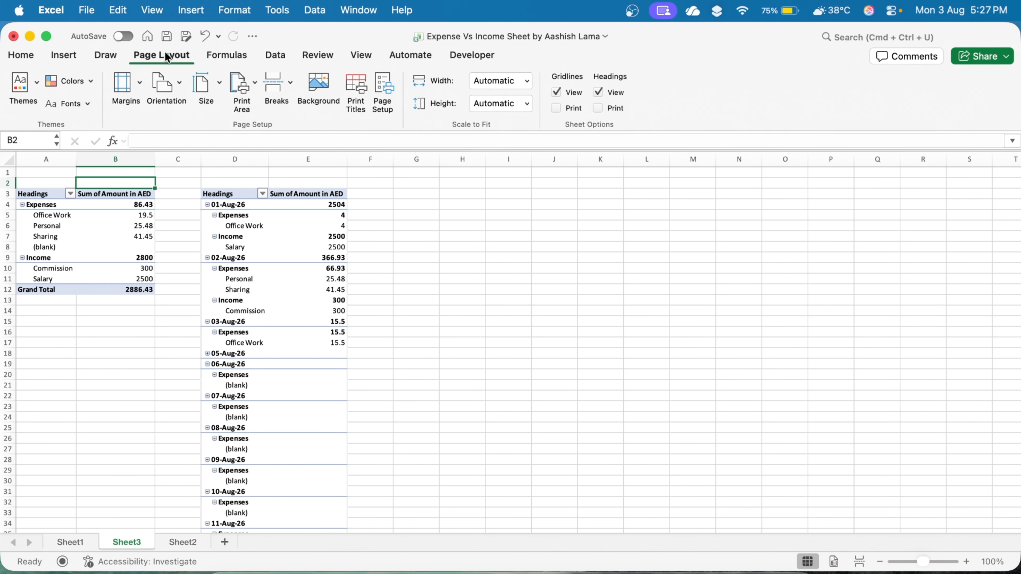
left_click(558, 92)
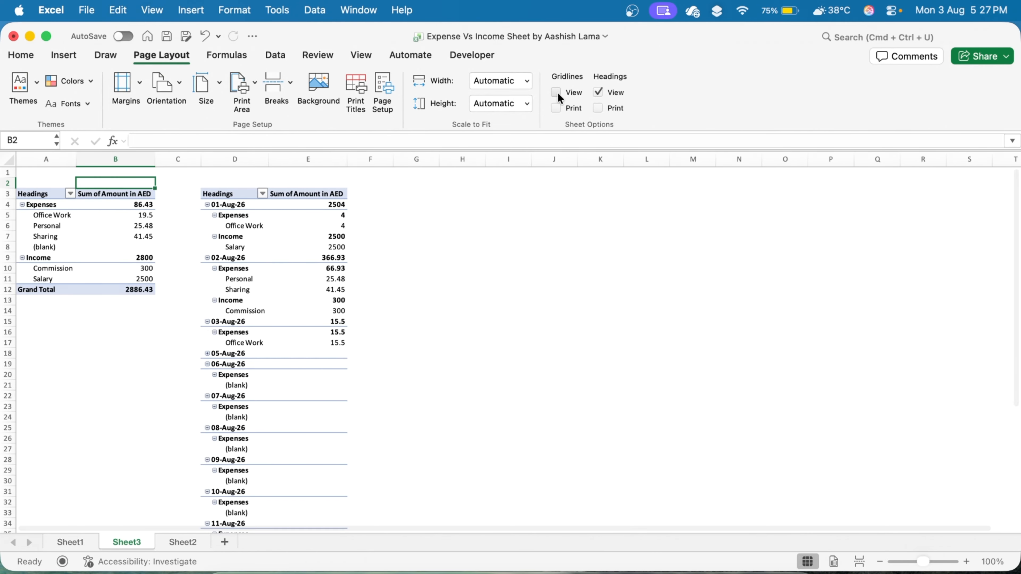
left_click(455, 269)
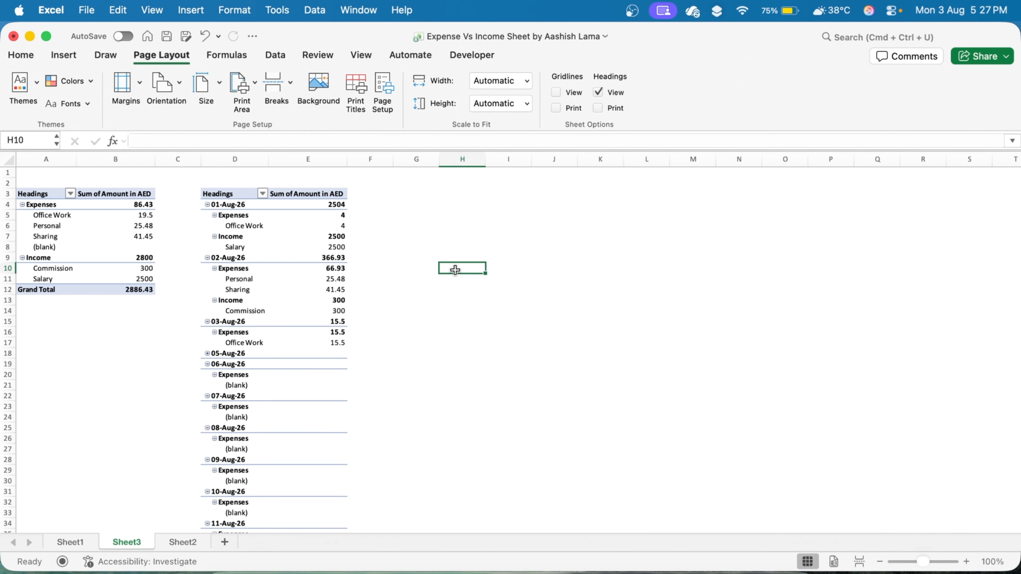
- Insert an empty column before column A so both PivotTables shift over by one
left_click(46, 165)
right_click(47, 166)
left_click(85, 253)
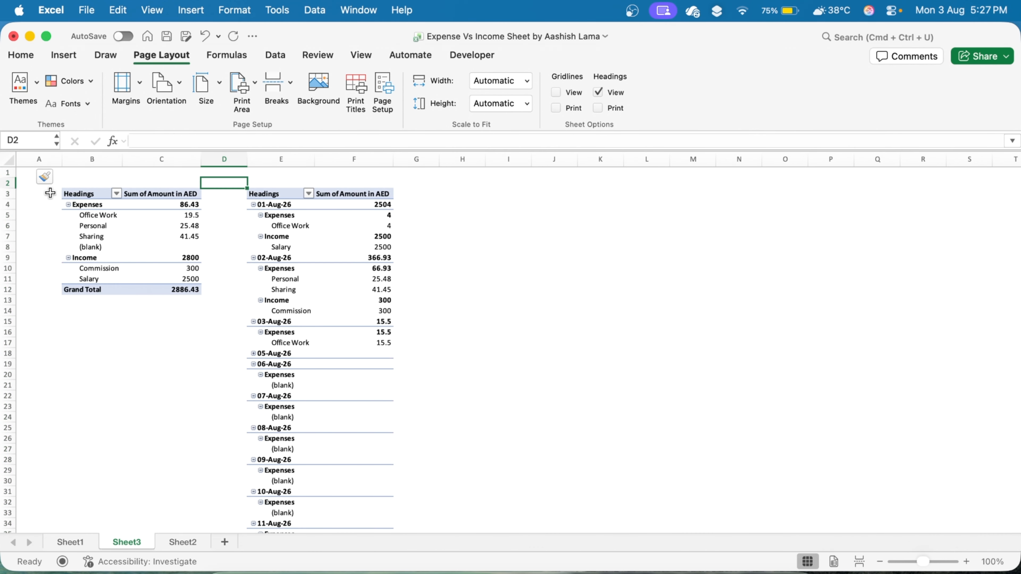
- Select the first PivotTable, B3:C12, and apply a green PivotTable style with a solid green header and light green group rows
left_click_drag(61, 193, 65, 189)
key("shift+Down")
key("shift+Down")
key("shift+Down")
key("shift+Down")
key("shift+Down")
key("shift+Down")
key("shift+Down")
key("shift+Down")
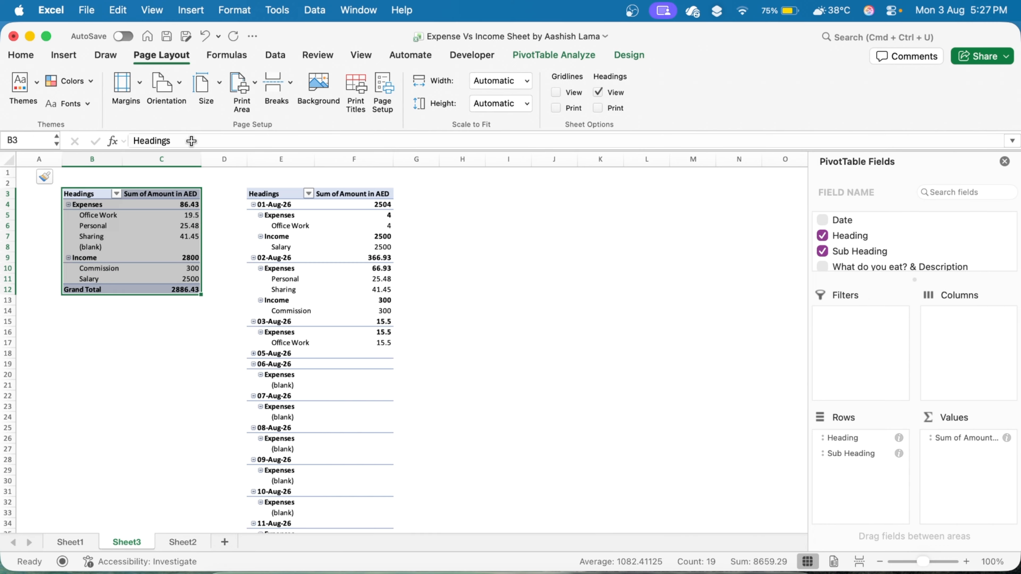
left_click(530, 60)
left_click(629, 56)
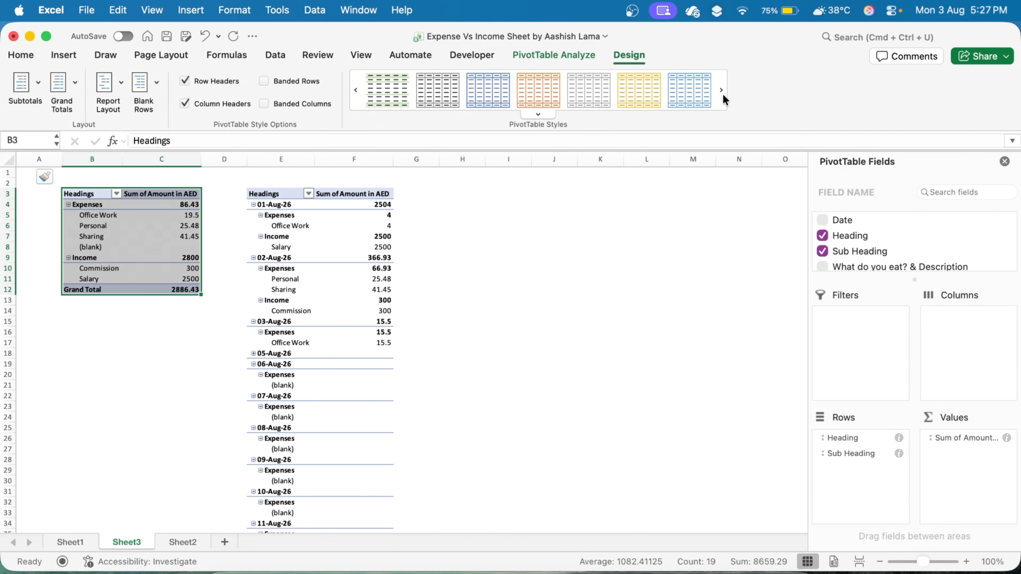
left_click(722, 94)
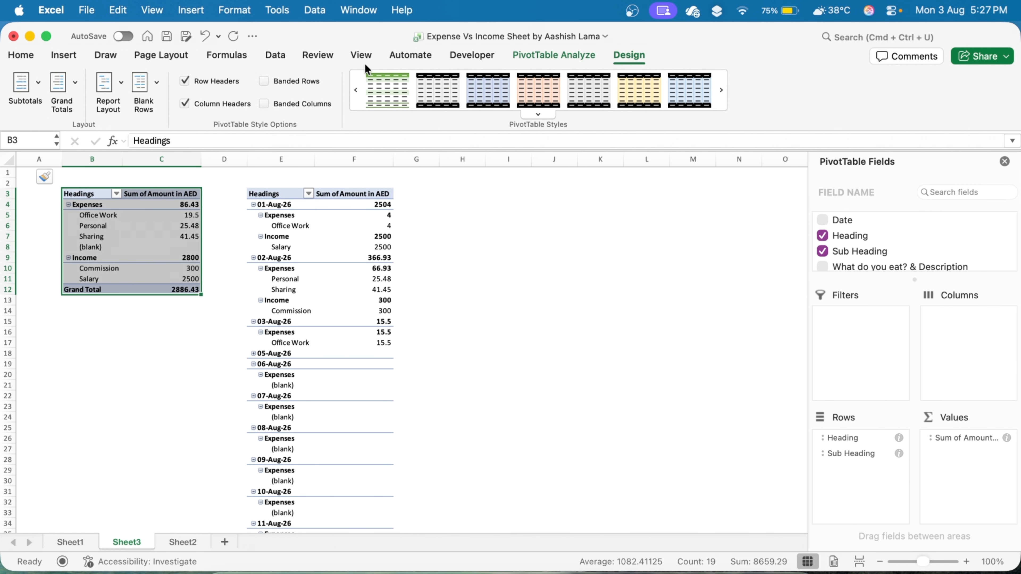
left_click(392, 103)
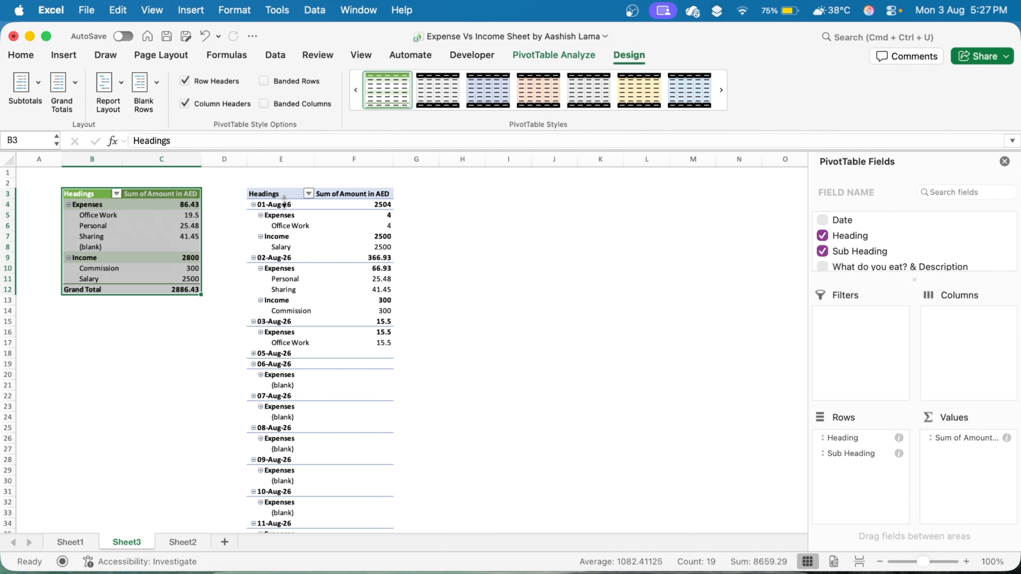
- Apply the matching orange PivotTable style to the whole date-based PivotTable starting at E3 and slightly widen column F
left_click(280, 194)
key("shift+super+Right")
key("shift+super+Down")
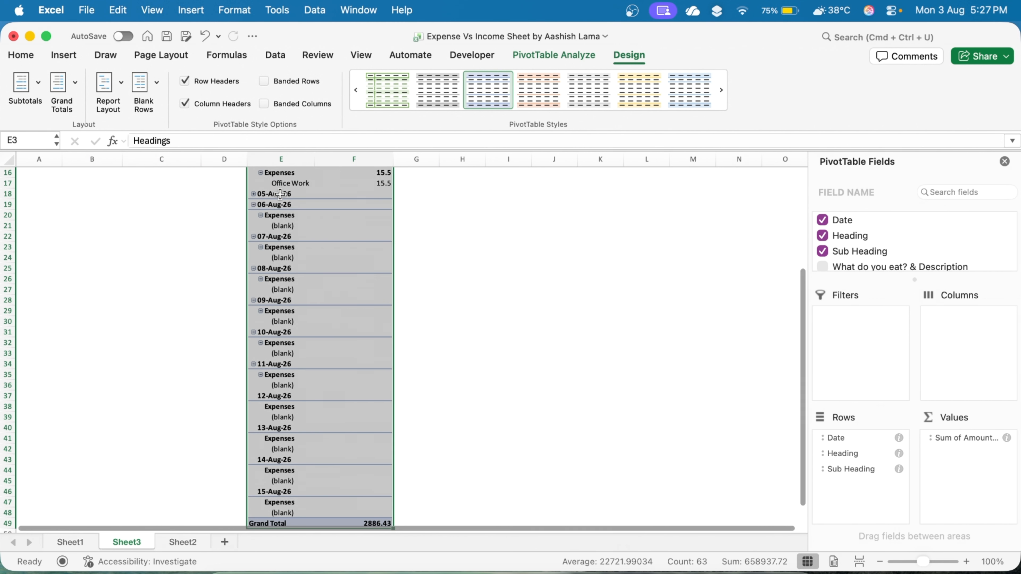
left_click(722, 87)
left_click(722, 86)
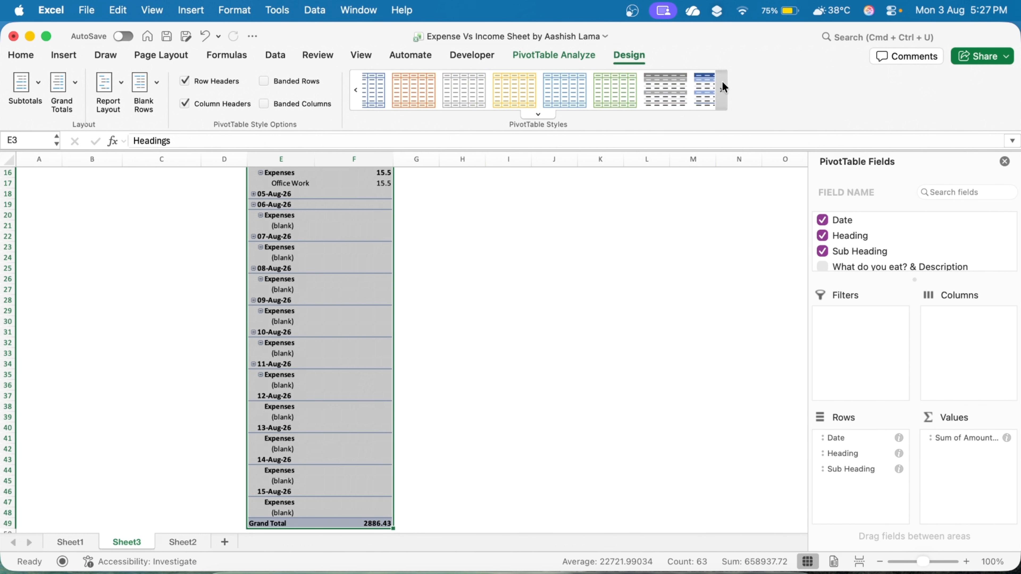
left_click(722, 86)
left_click(647, 89)
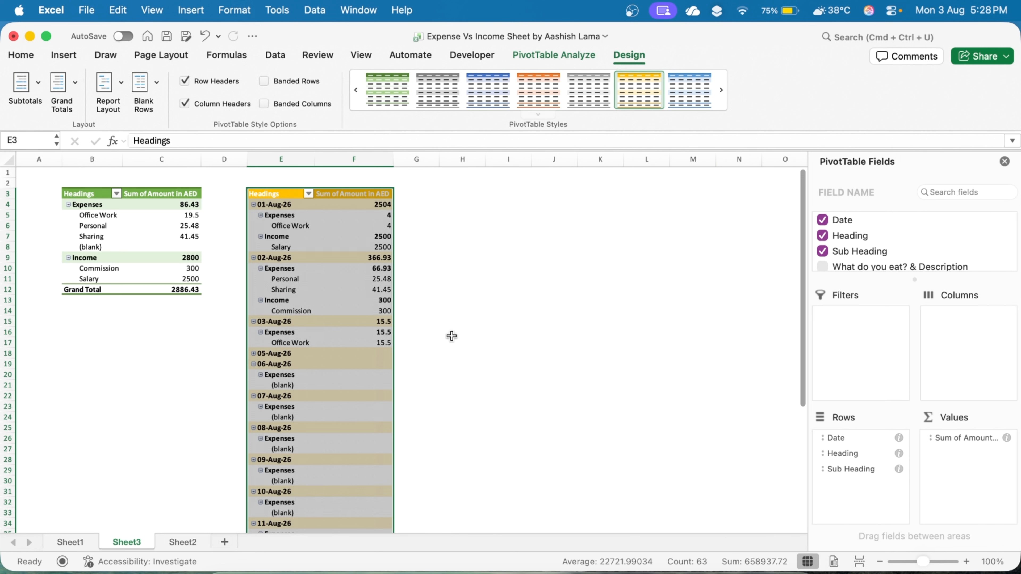
left_click(557, 91)
left_click(479, 291)
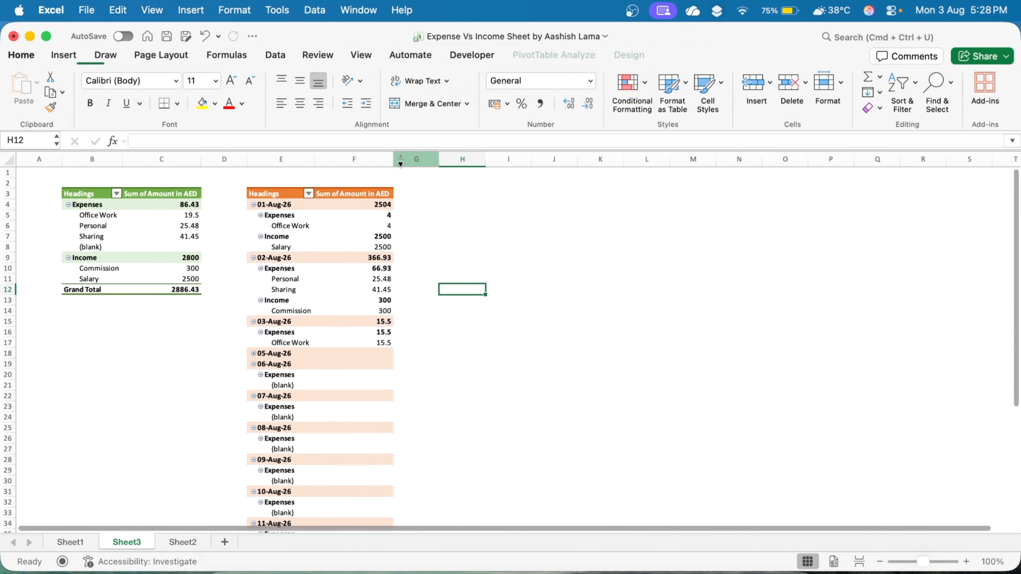
left_click_drag(394, 158, 402, 156)
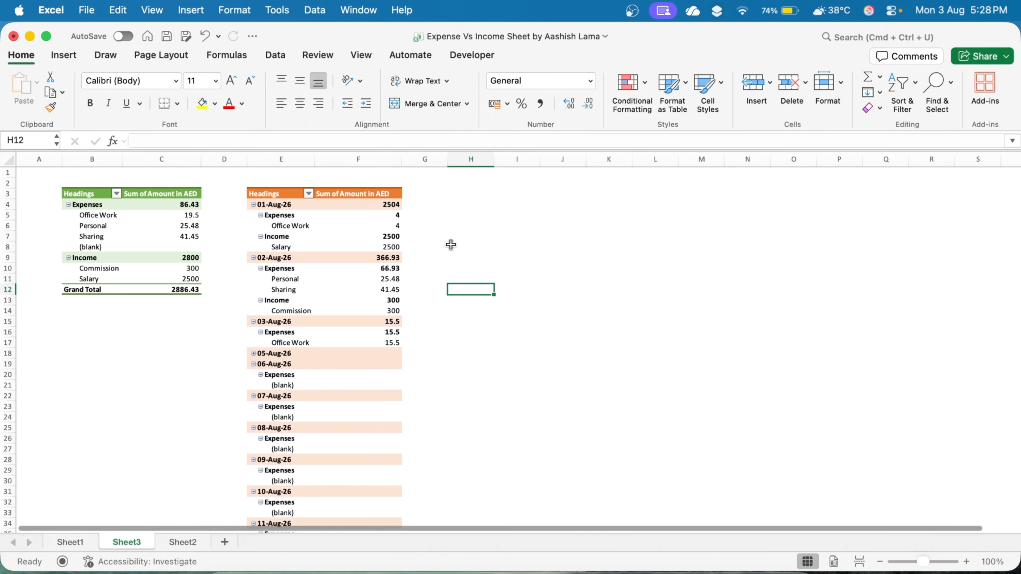
- Insert a slicer on the Heading field for the date-based PivotTable and place it in the empty area beside that table
left_click(387, 214)
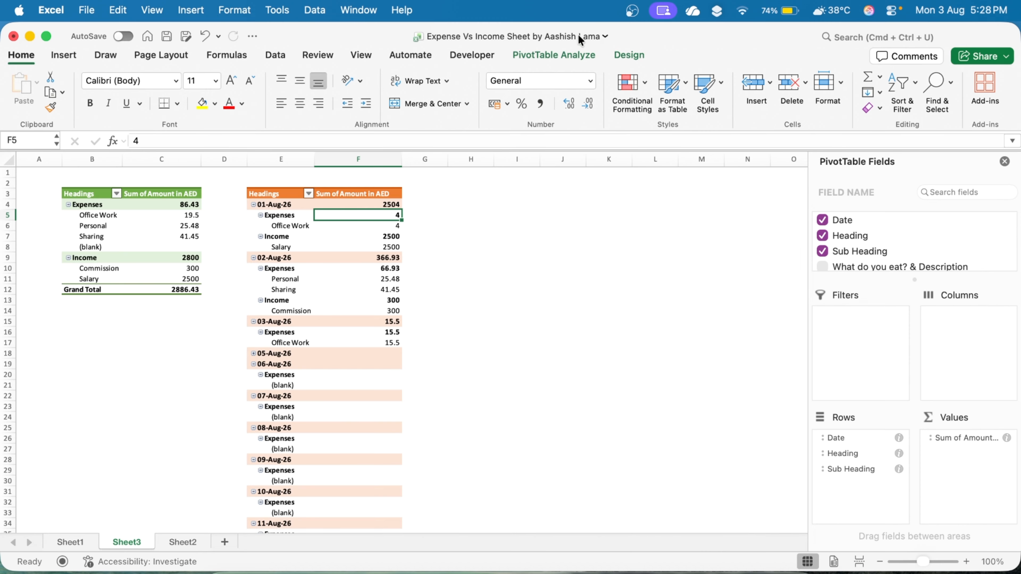
left_click(576, 55)
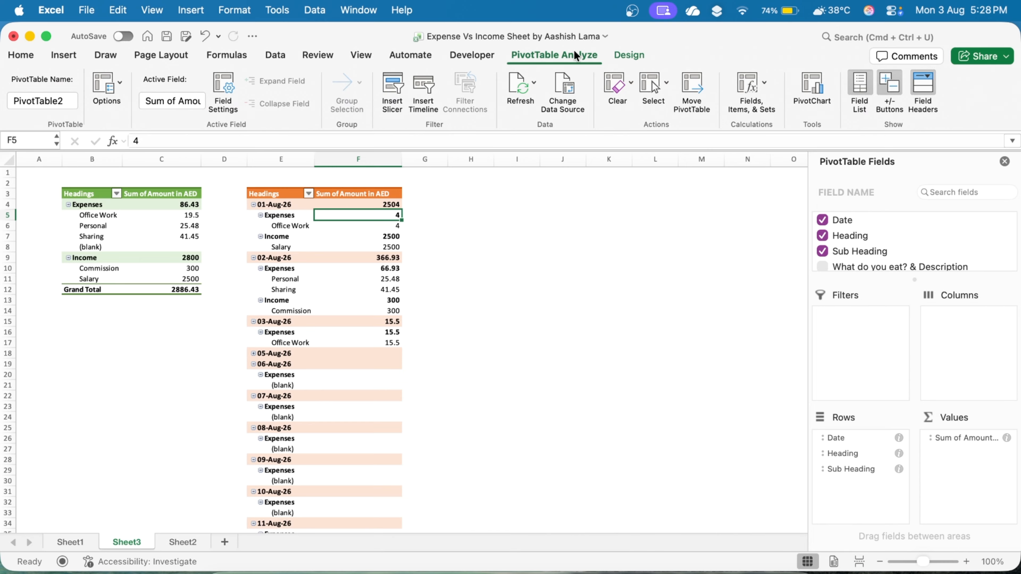
left_click(381, 86)
left_click(459, 179)
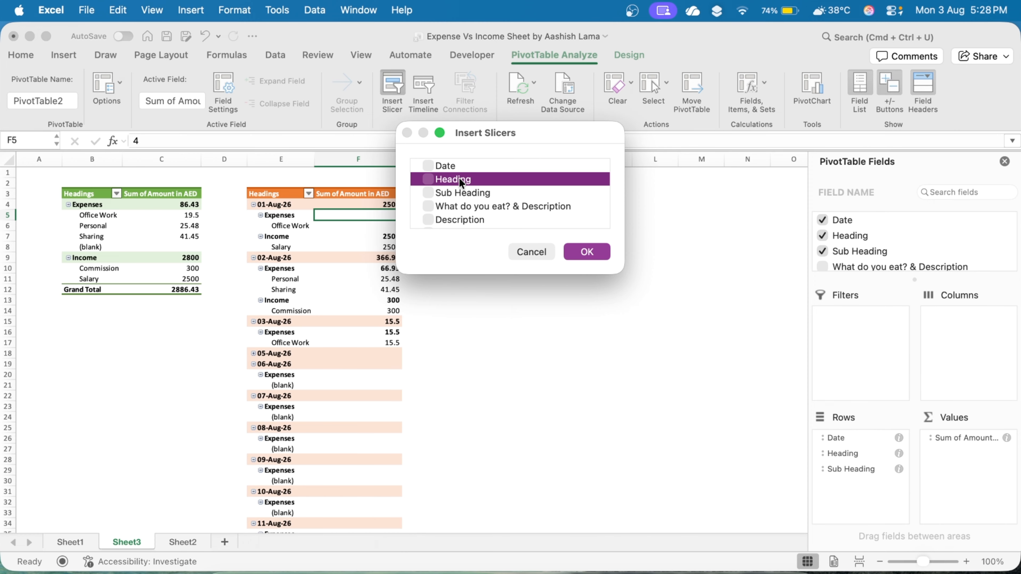
left_click(428, 180)
left_click(587, 254)
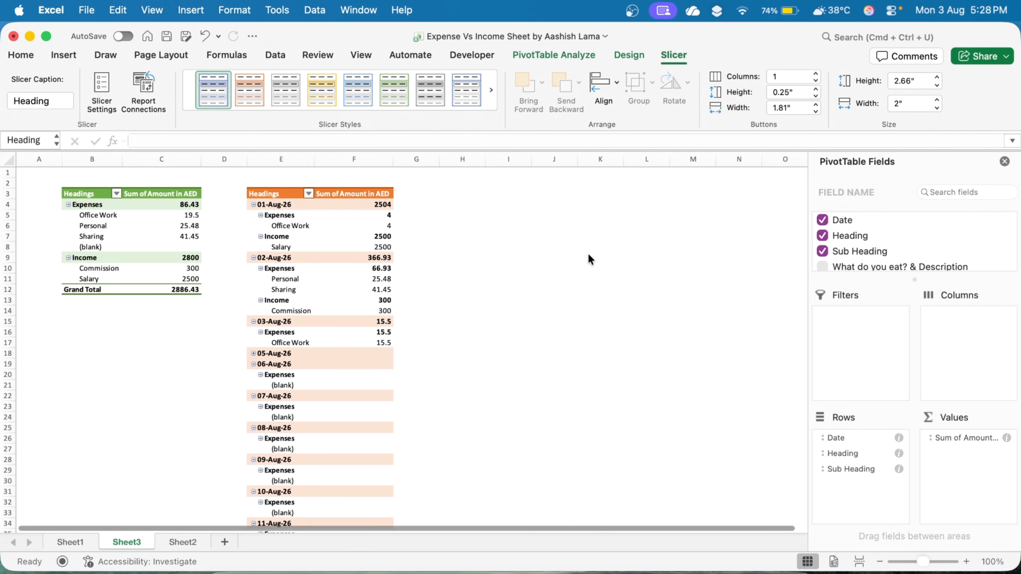
left_click_drag(471, 284, 471, 256)
left_click_drag(446, 350, 514, 301)
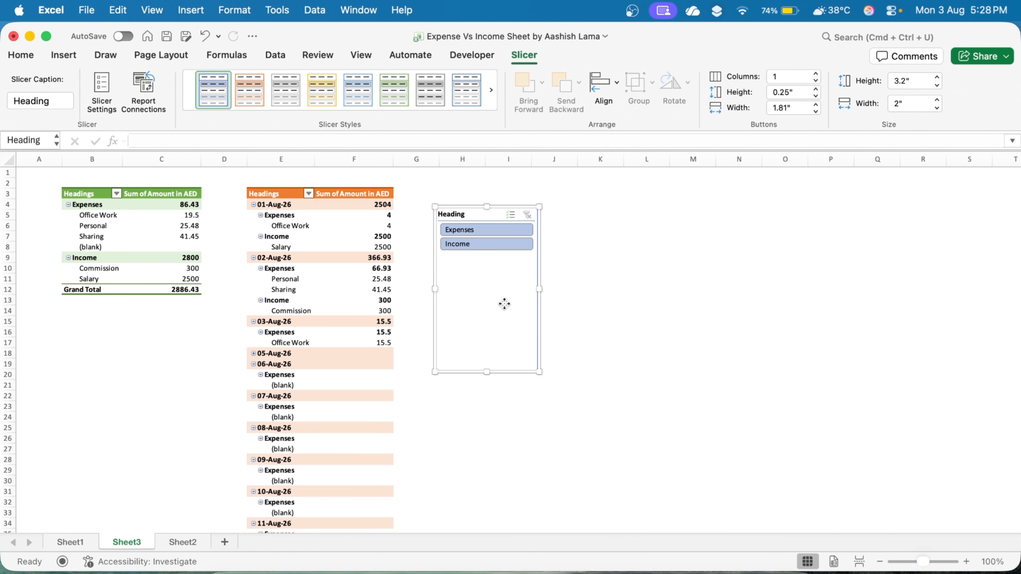
- Set the Heading slicer to 2 columns and resize it to about 3.9" wide and 0.88" high
left_click(791, 75)
type("2")
key("Return")
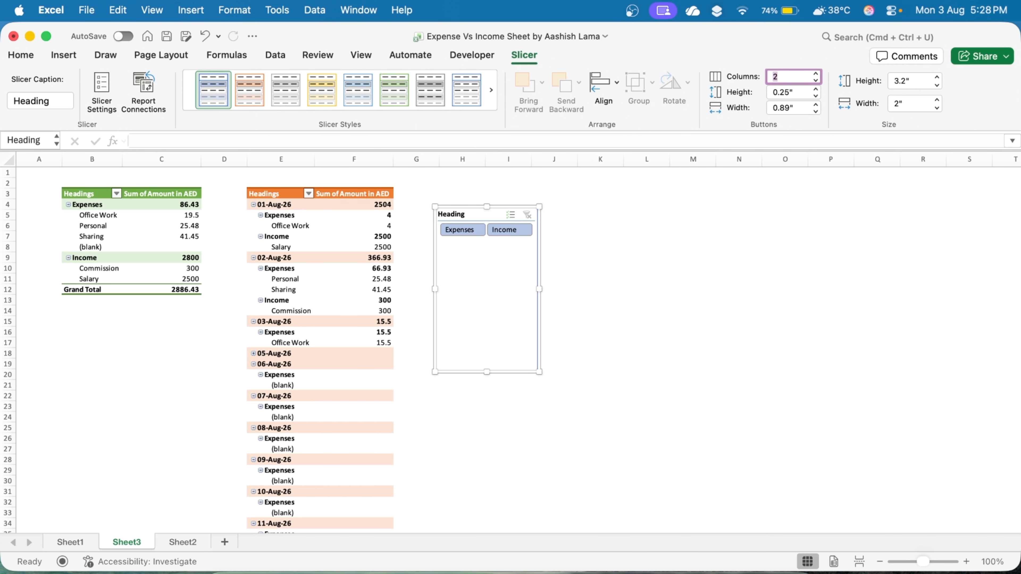
left_click_drag(541, 287, 637, 280)
left_click_drag(534, 372, 541, 252)
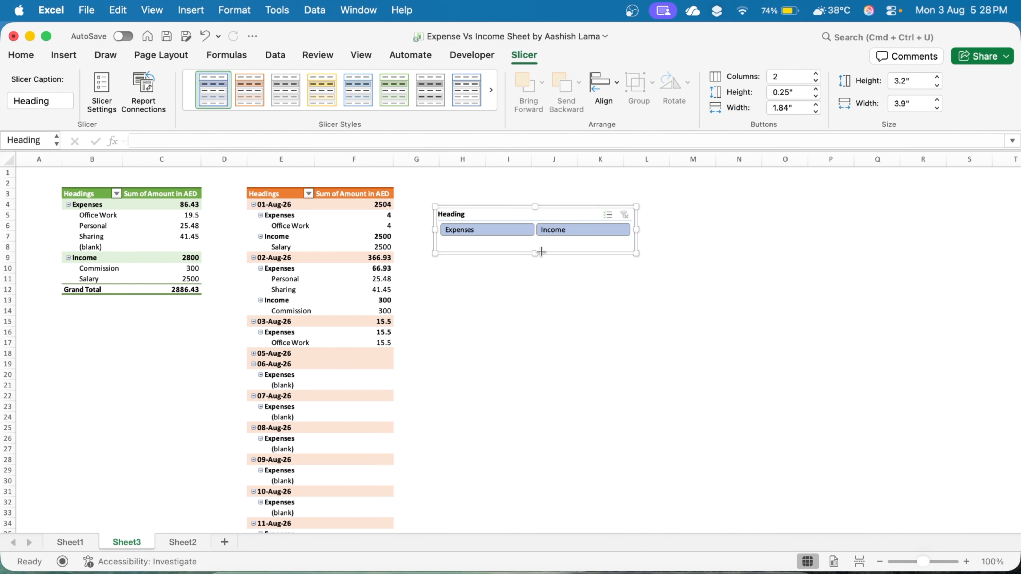
- Apply the dark green slicer style to the Heading slicer and deselect it
left_click(492, 86)
left_click(438, 84)
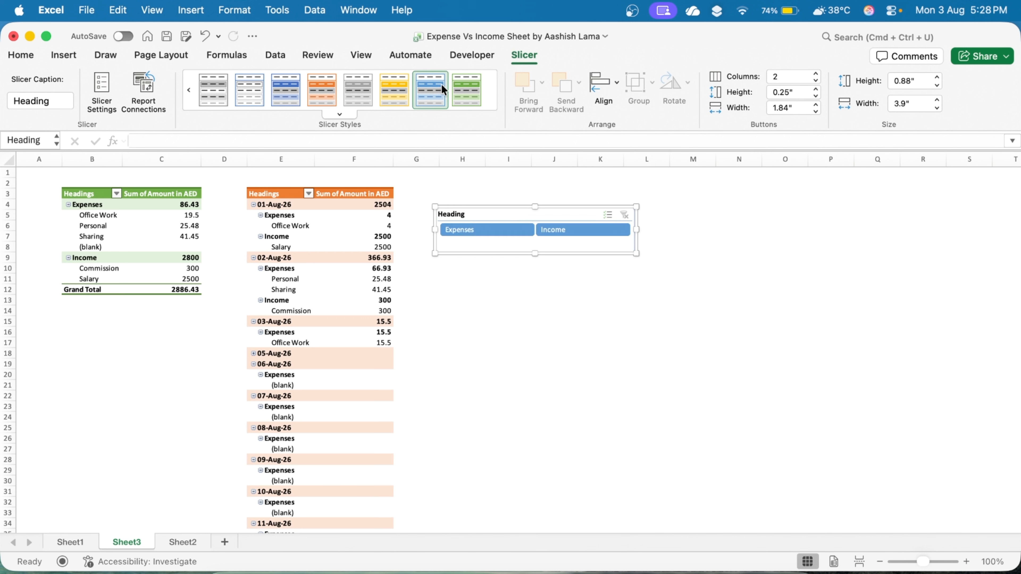
left_click(465, 85)
left_click(698, 256)
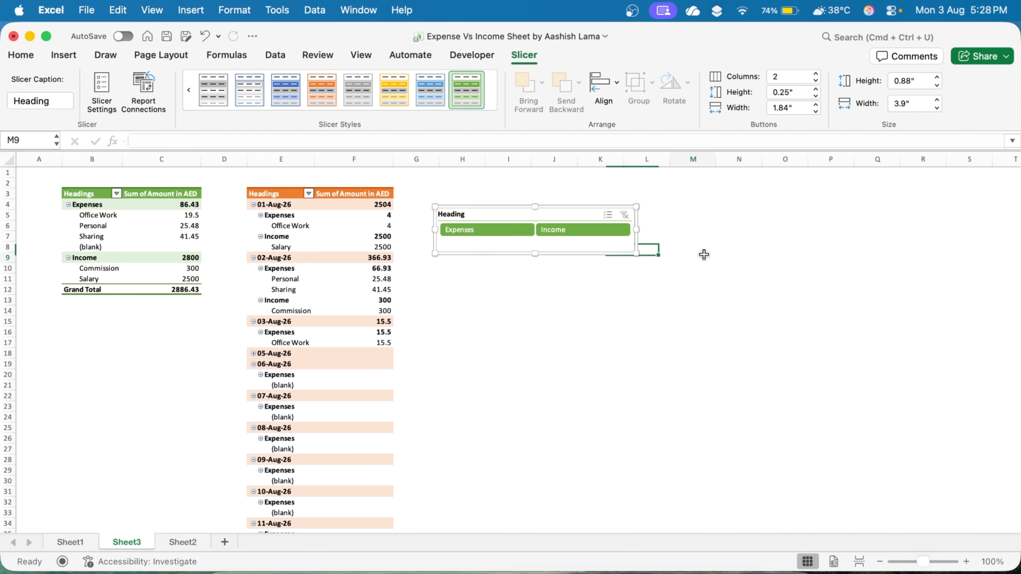
- Connect the Heading slicer to PivotTable1 as well and move it level with the PivotTable headers in row 3
right_click(554, 217)
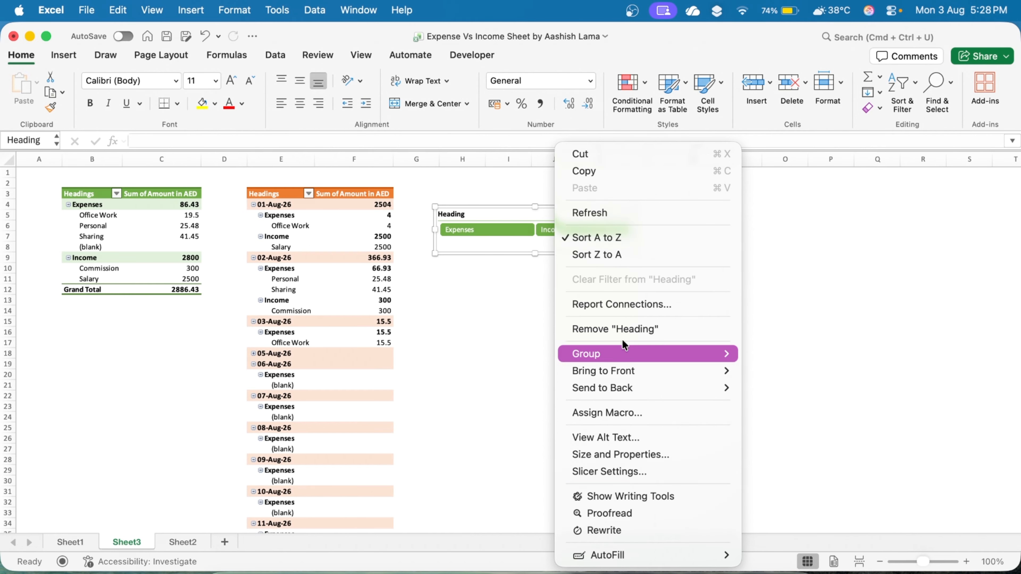
left_click(622, 312)
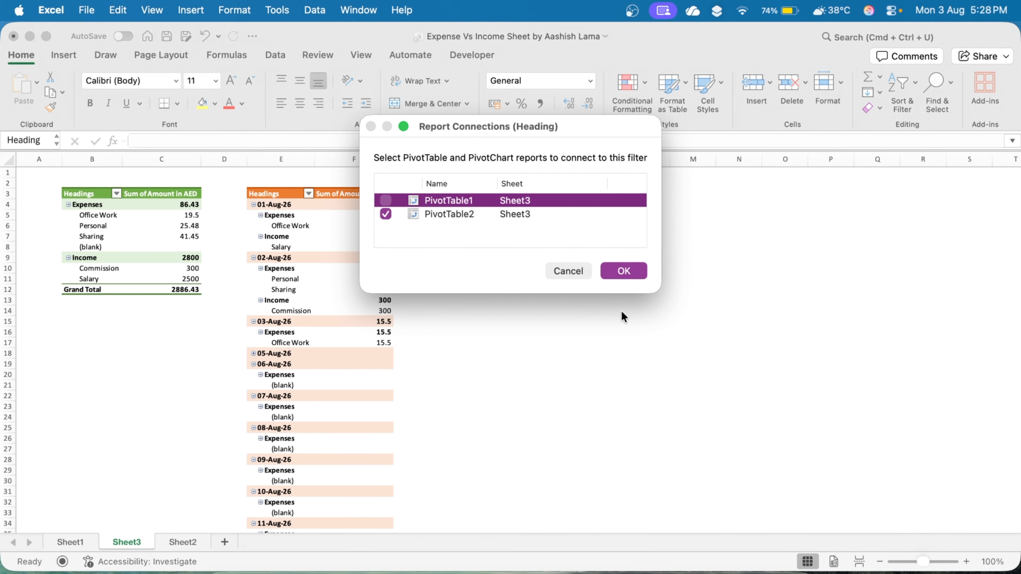
left_click(386, 200)
left_click(613, 275)
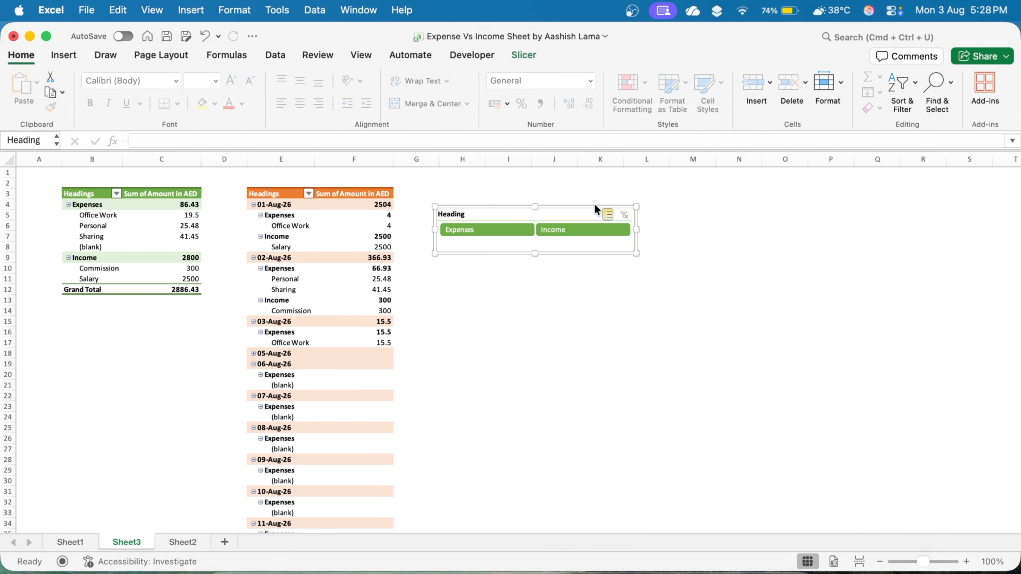
left_click_drag(561, 214, 596, 194)
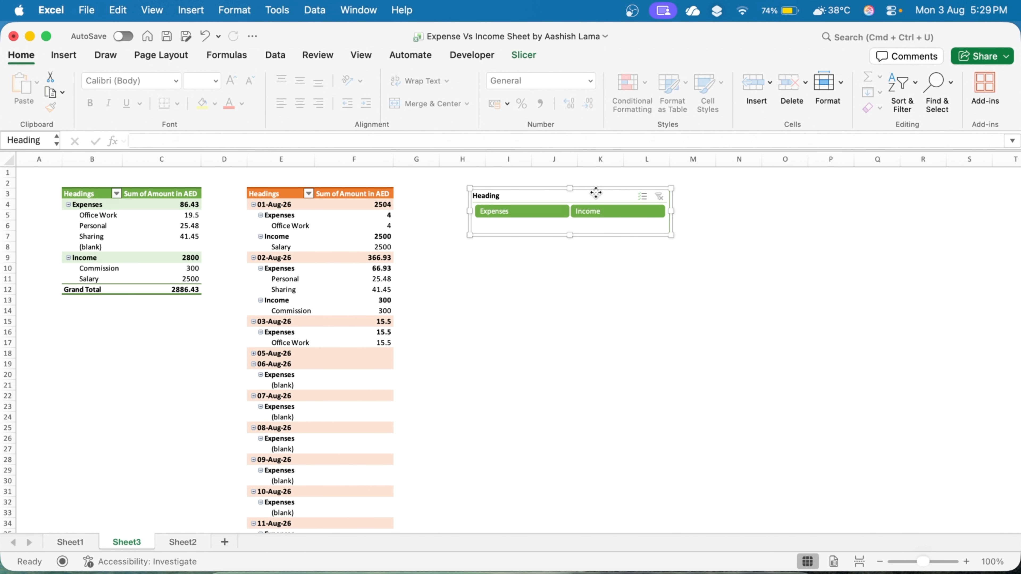
- Check the Heading slicer by filtering both PivotTables to Expenses and to Income, and clear the filter
left_click(547, 212)
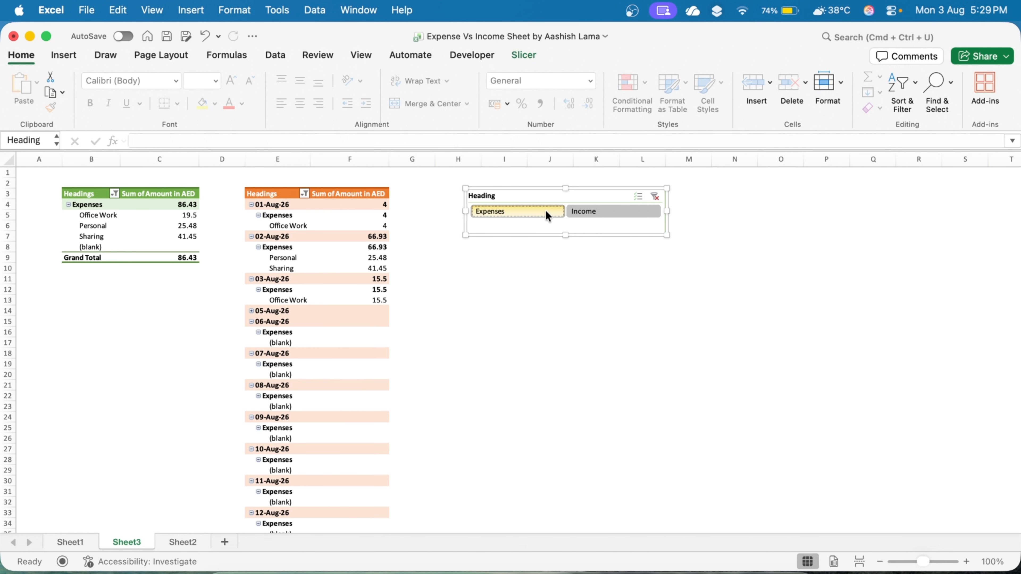
left_click(619, 212)
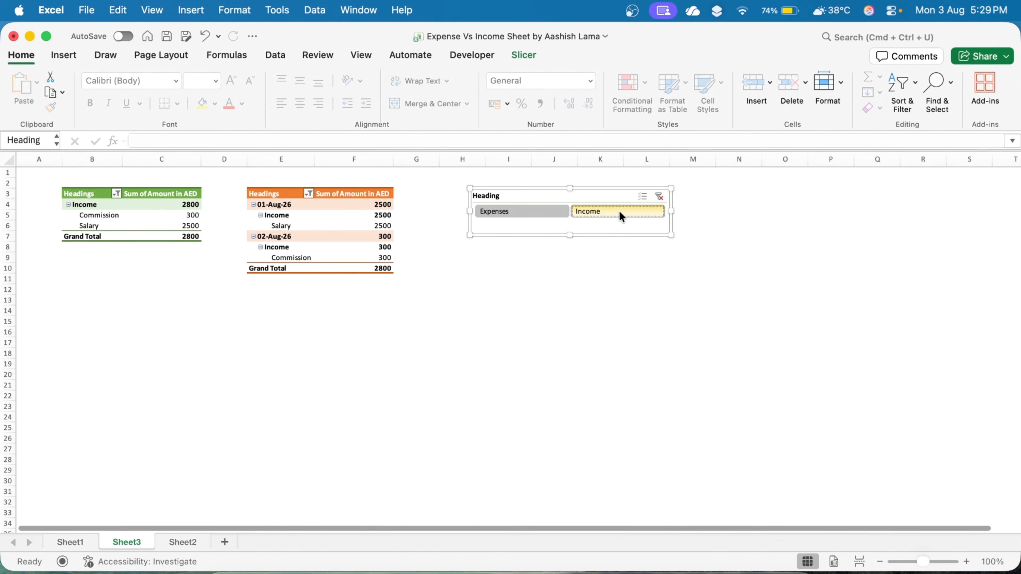
left_click(659, 197)
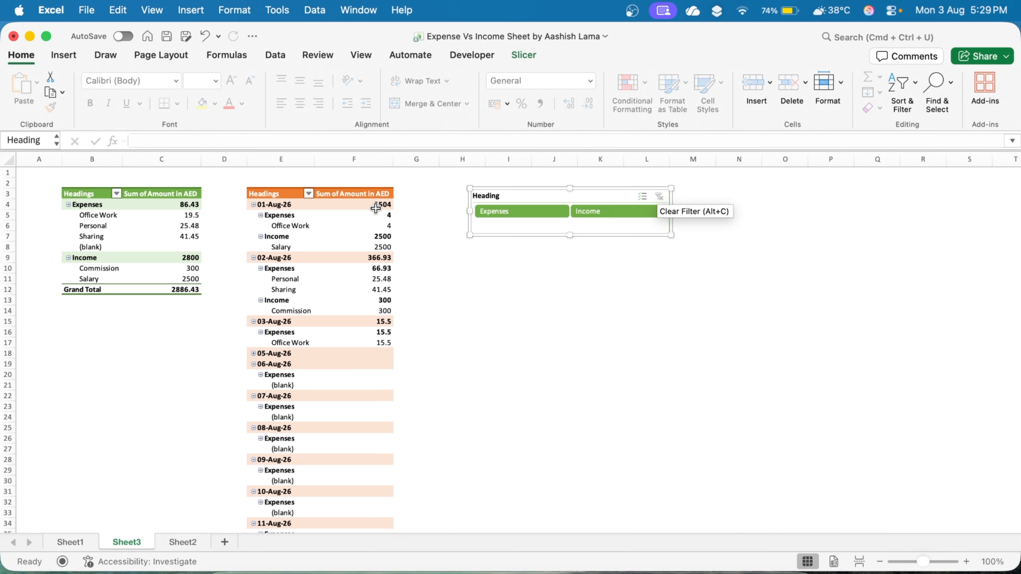
- Format the date PivotTable's amounts in F4:F17 as Currency
left_click_drag(377, 206, 376, 343)
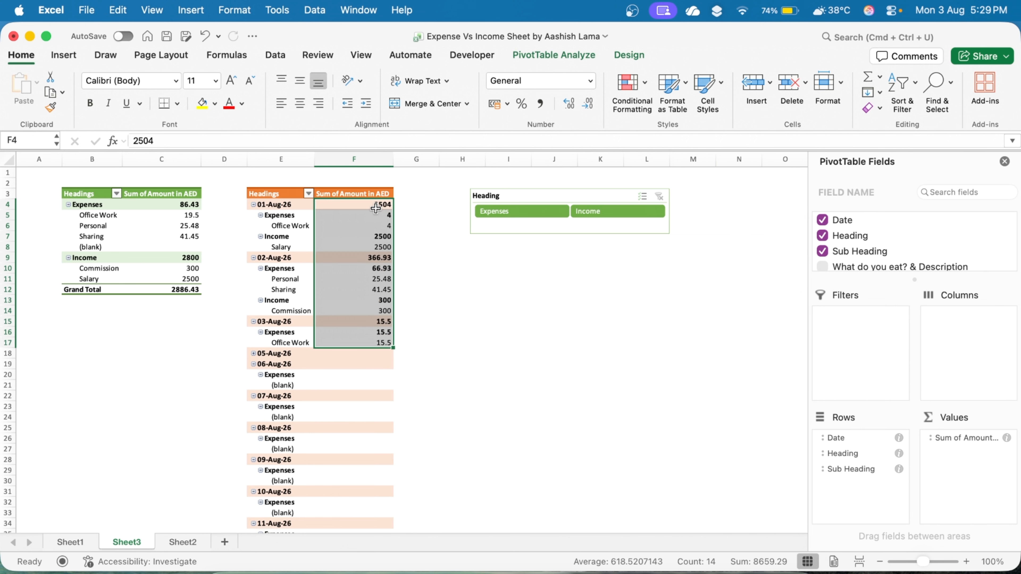
left_click(590, 85)
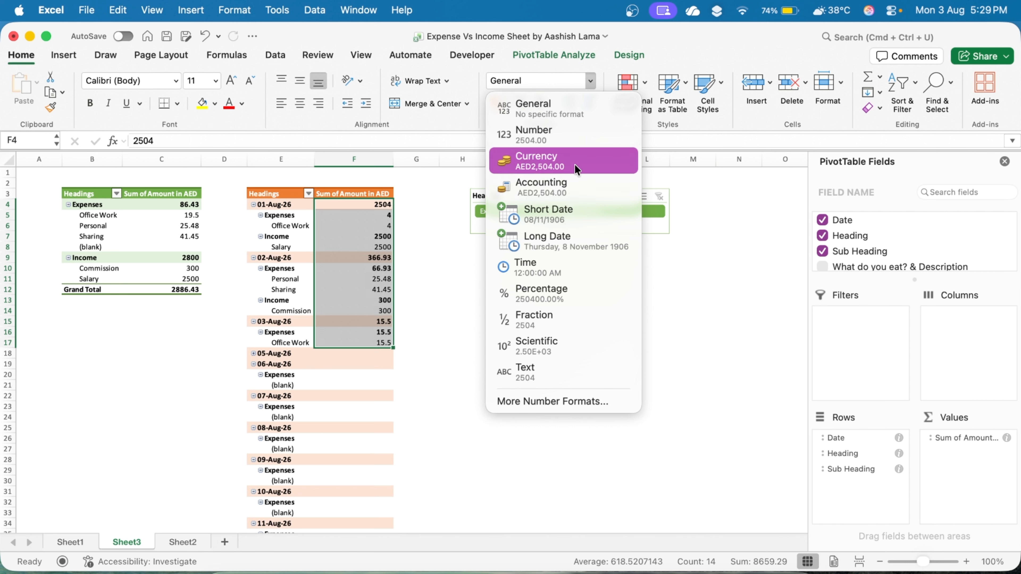
left_click(557, 159)
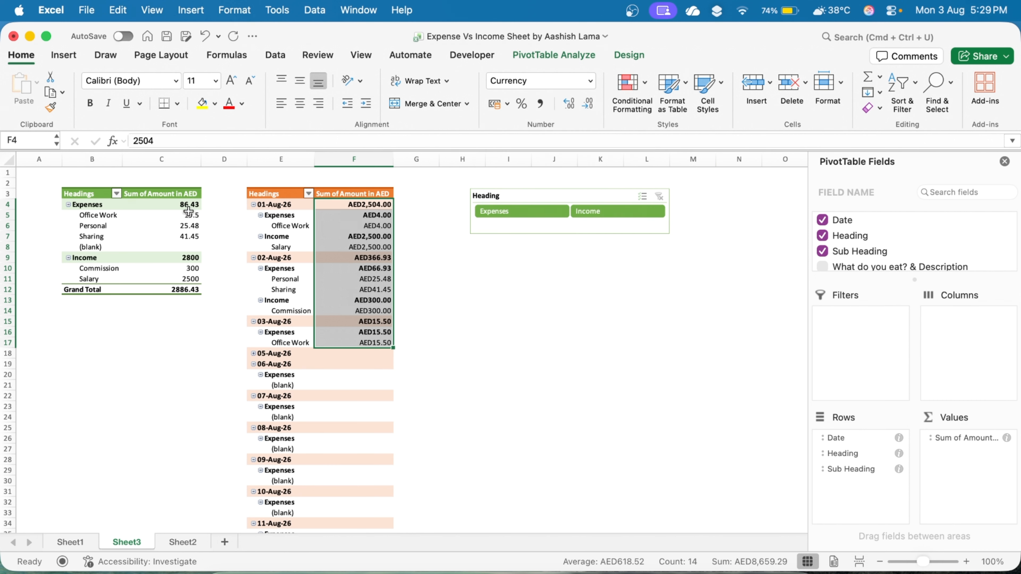
- Apply the Accounting number format to the heading PivotTable's amounts in C4:C12 and deselect them
left_click_drag(176, 205, 175, 287)
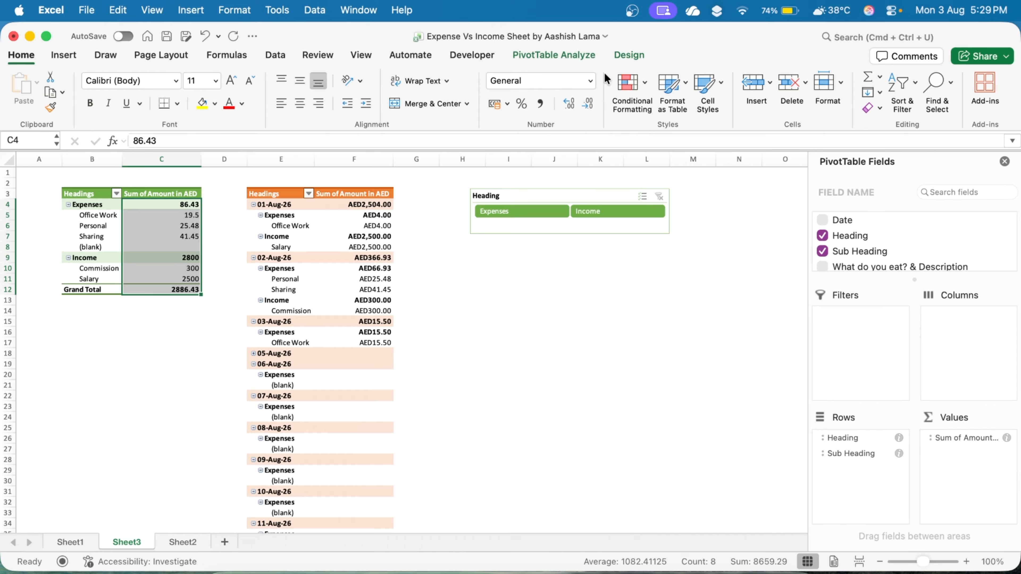
left_click(591, 81)
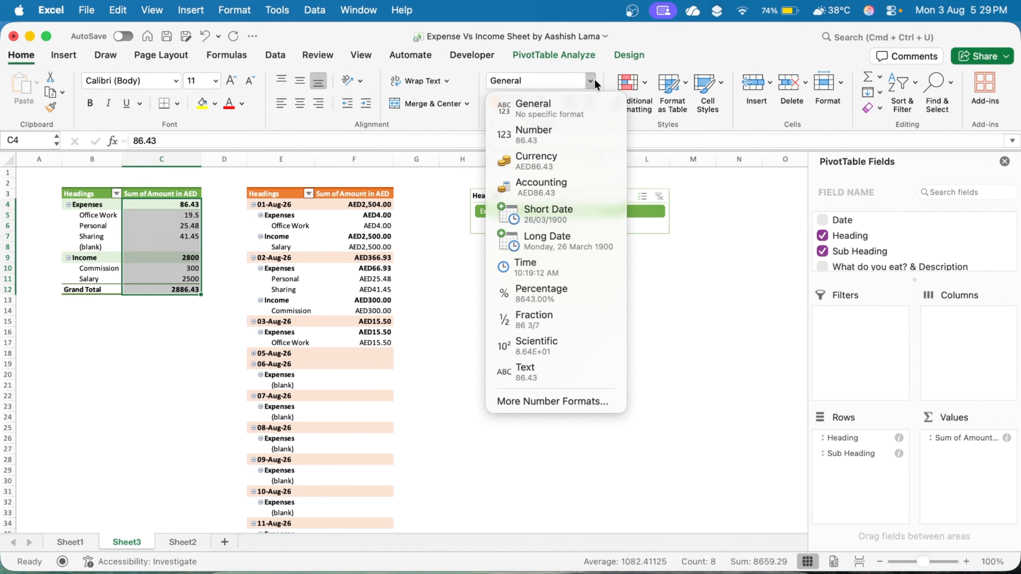
left_click(556, 192)
left_click(506, 322)
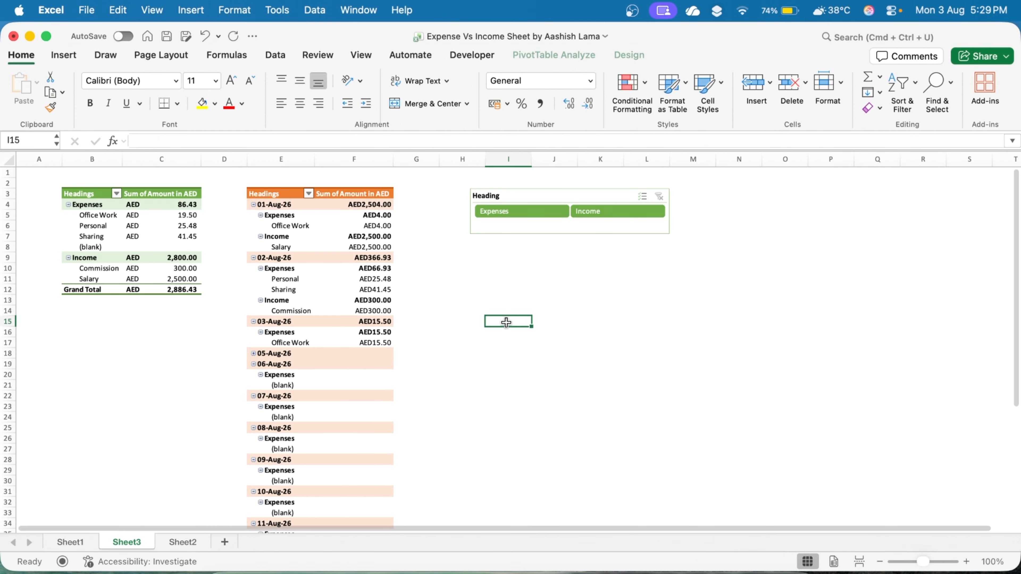
- Apply the Accounting number format to the date PivotTable's amounts in F4:F17 and deselect them
left_click_drag(353, 204, 354, 343)
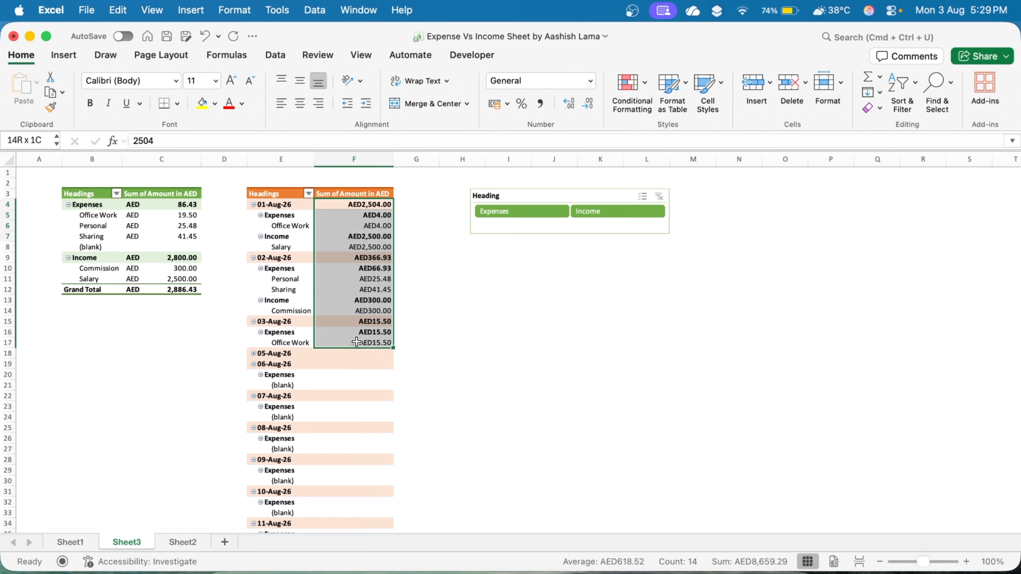
left_click(590, 81)
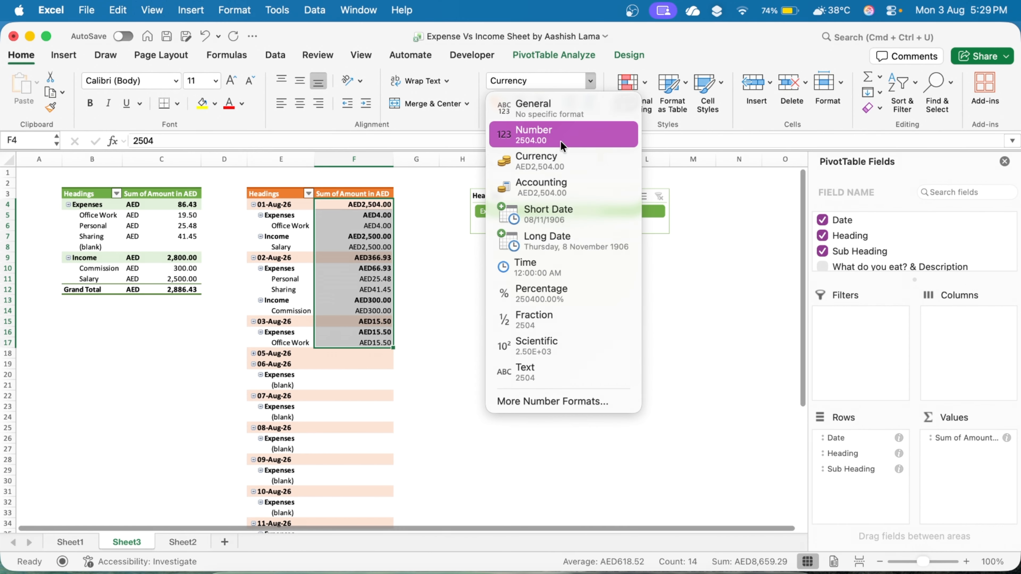
left_click(550, 185)
left_click(496, 291)
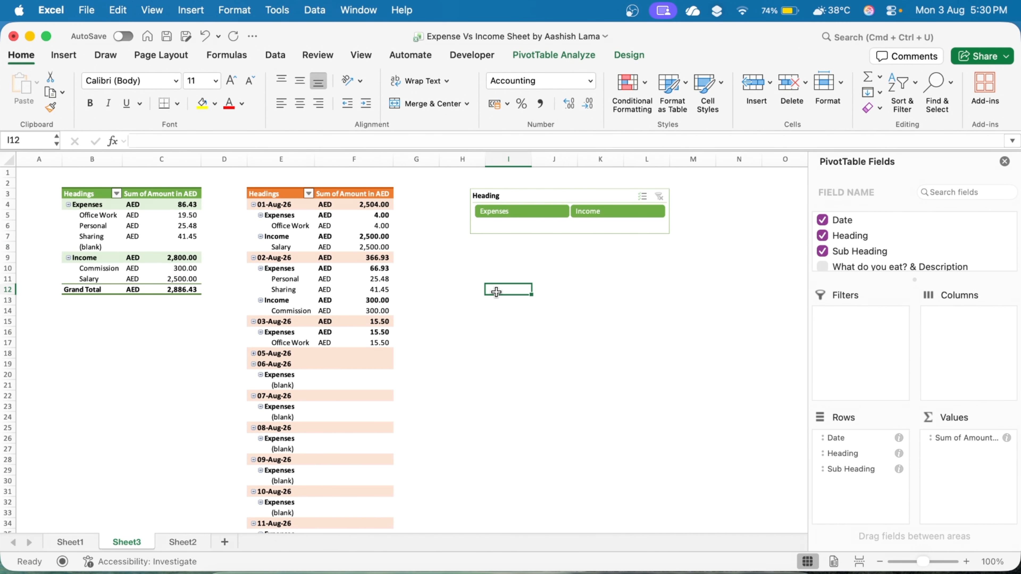